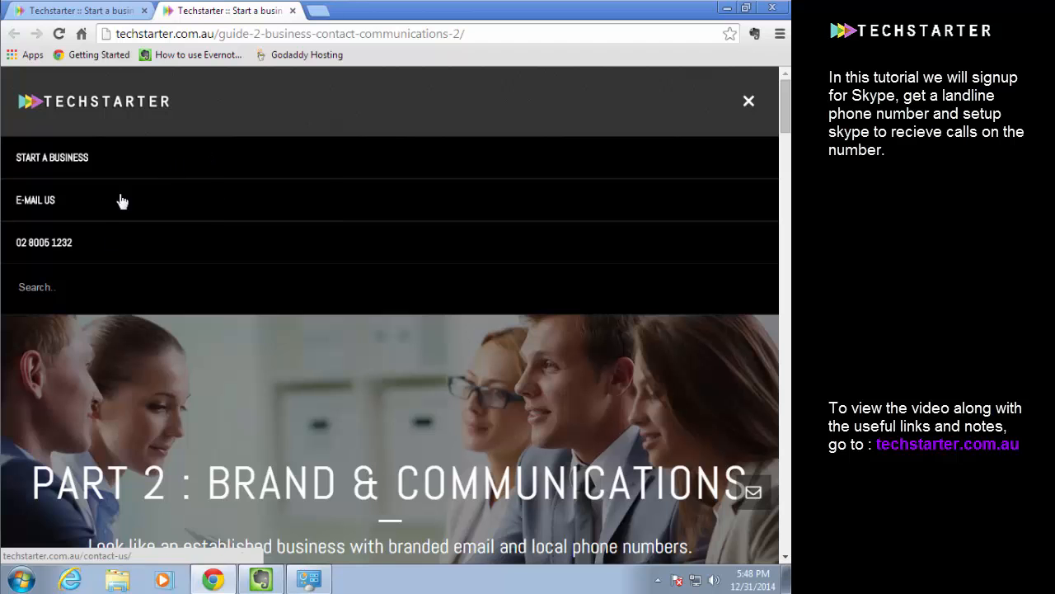
Open the Skype login page through the guide's Buy Skype Numbers link and bring up the account creation form
{"action": "left_click", "coordinate": [747, 102]}
{"action": "left_click_drag", "start_coordinate": [786, 111], "coordinate": [754, 401]}
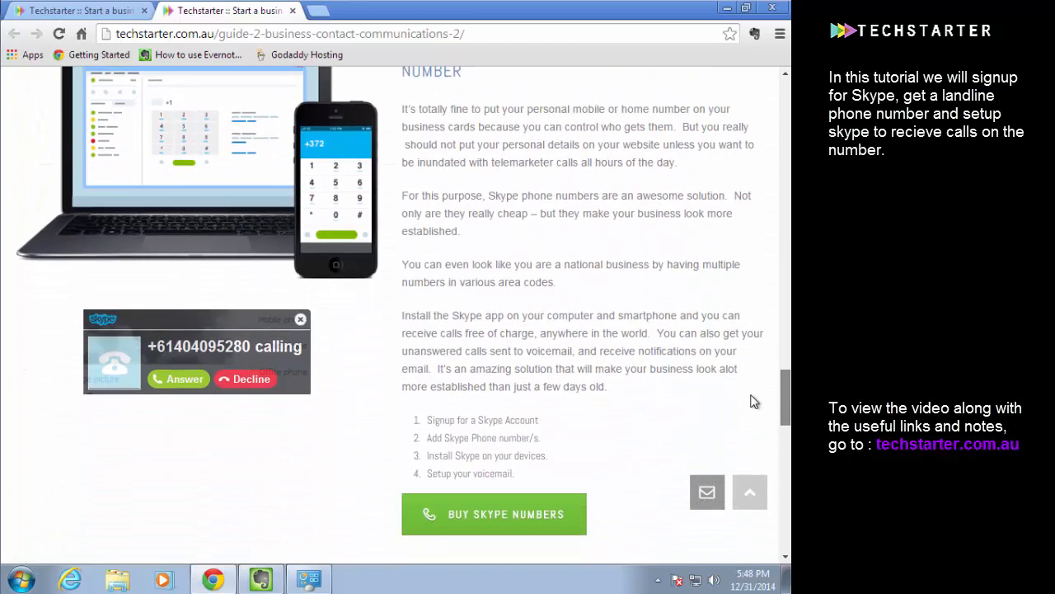
{"action": "left_click", "coordinate": [444, 513]}
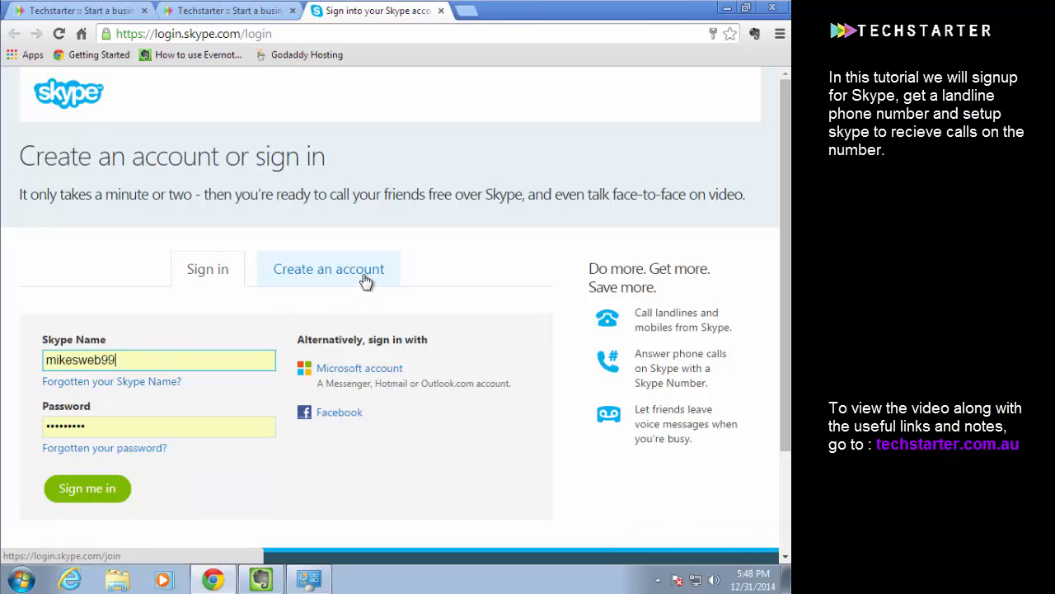
{"action": "key", "text": "Return"}
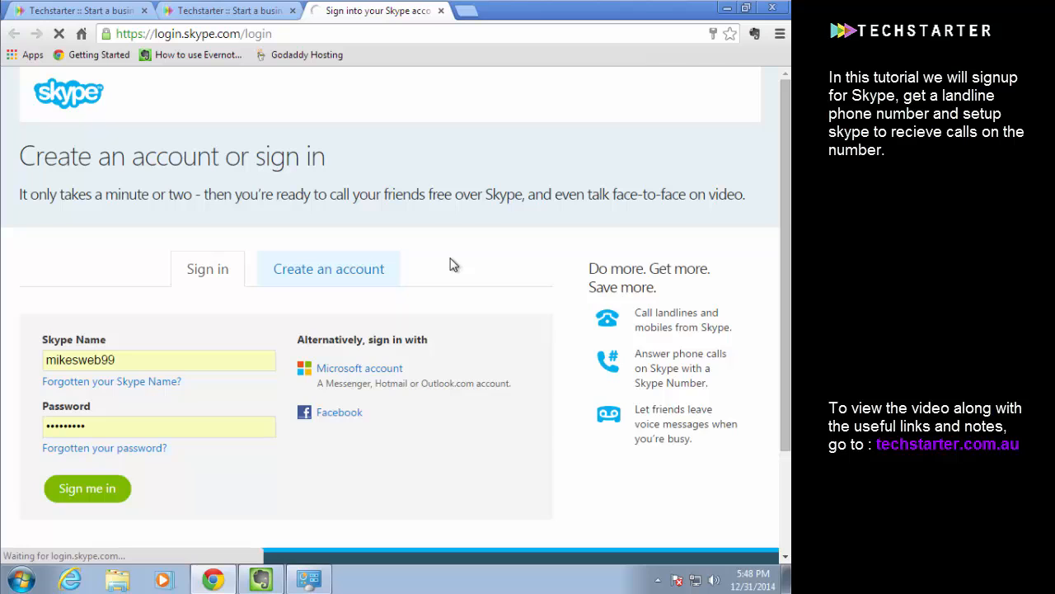
Look over the sign-up form's Microsoft and Facebook alternatives, its name and email fields, and the profile information section
{"action": "scroll", "coordinate": [486, 225], "scroll_direction": "down", "scroll_amount": 2}
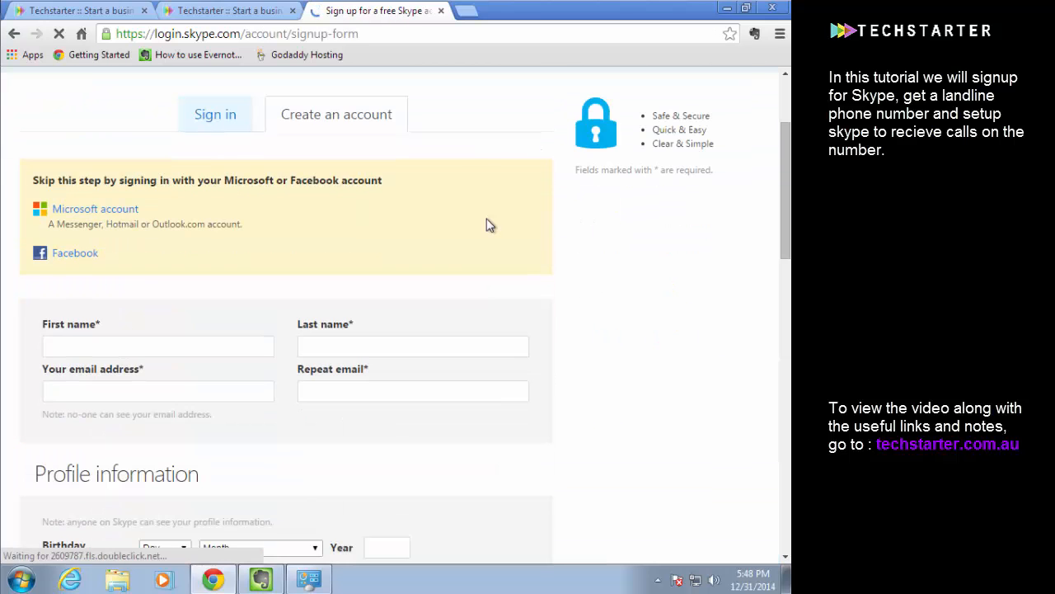
{"action": "scroll", "coordinate": [486, 225], "scroll_direction": "down", "scroll_amount": 4}
{"action": "scroll", "coordinate": [487, 225], "scroll_direction": "up", "scroll_amount": 6}
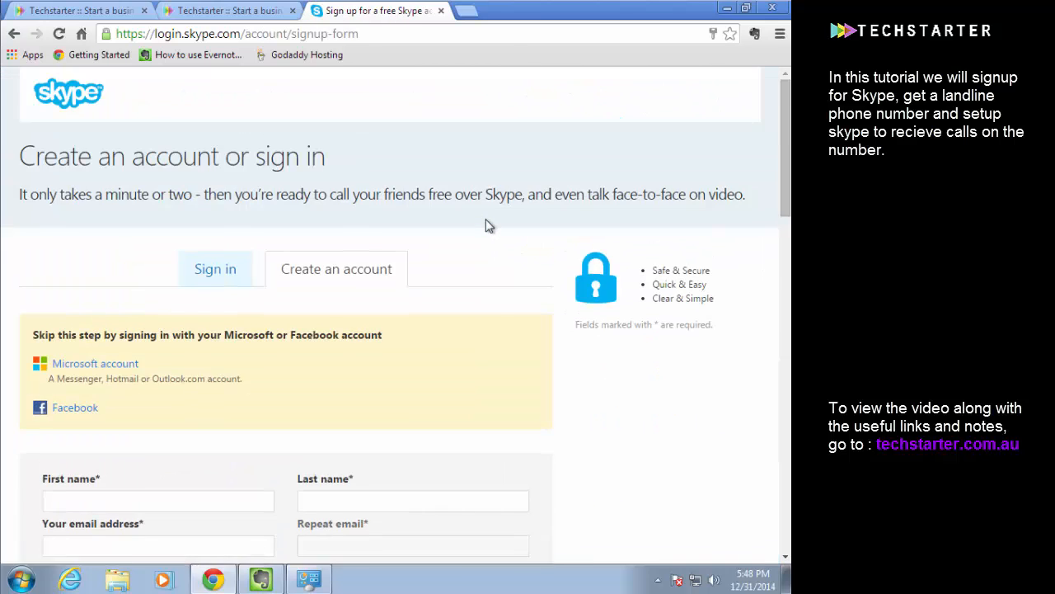
{"action": "scroll", "coordinate": [487, 225], "scroll_direction": "down", "scroll_amount": 4}
{"action": "scroll", "coordinate": [486, 225], "scroll_direction": "down", "scroll_amount": 1}
{"action": "scroll", "coordinate": [486, 225], "scroll_direction": "up", "scroll_amount": 4}
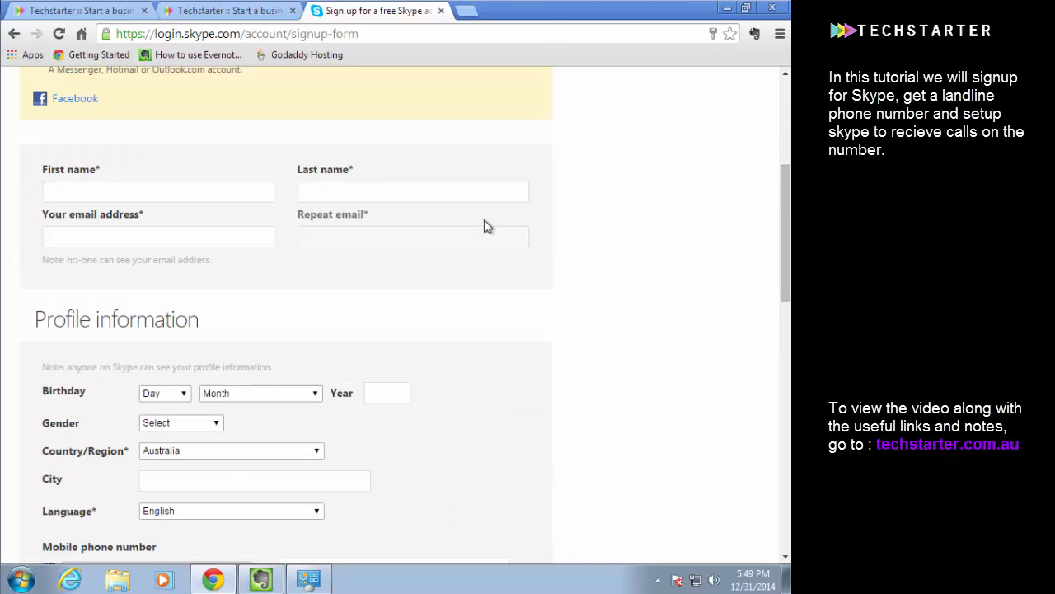
{"action": "scroll", "coordinate": [486, 225], "scroll_direction": "down", "scroll_amount": 1}
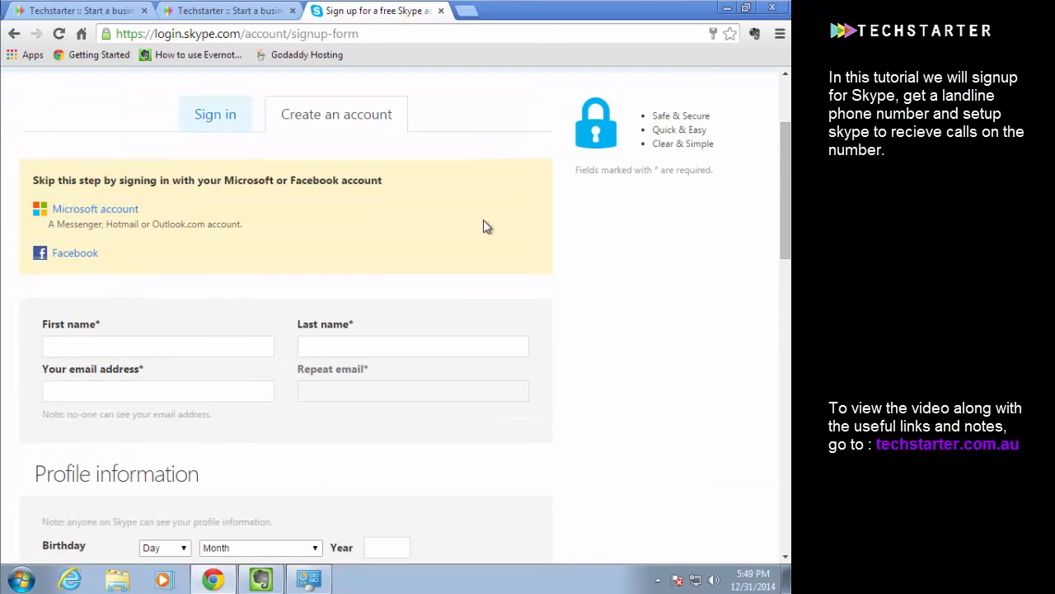
{"action": "scroll", "coordinate": [485, 227], "scroll_direction": "down", "scroll_amount": 2}
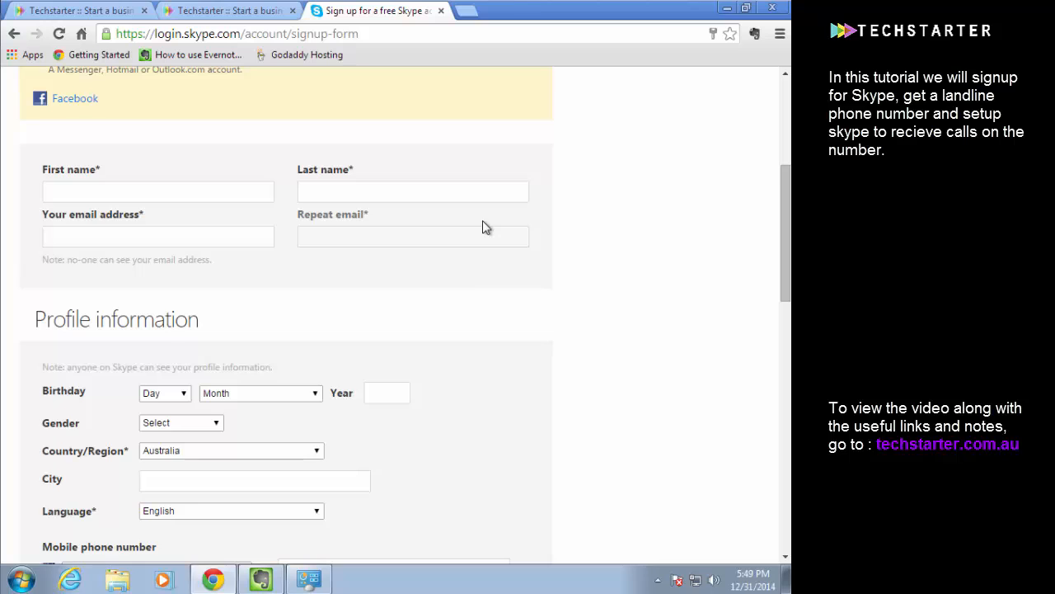
{"action": "scroll", "coordinate": [484, 227], "scroll_direction": "down", "scroll_amount": 1}
{"action": "scroll", "coordinate": [485, 226], "scroll_direction": "up", "scroll_amount": 1}
{"action": "scroll", "coordinate": [485, 226], "scroll_direction": "down", "scroll_amount": 1}
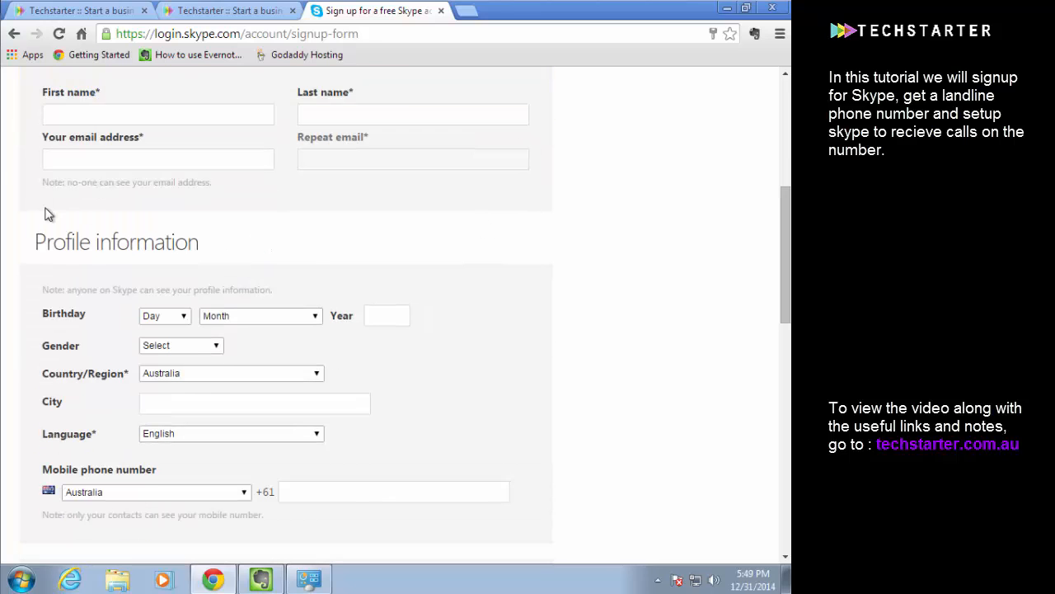
{"action": "scroll", "coordinate": [60, 155], "scroll_direction": "up", "scroll_amount": 1}
{"action": "scroll", "coordinate": [82, 193], "scroll_direction": "up", "scroll_amount": 2}
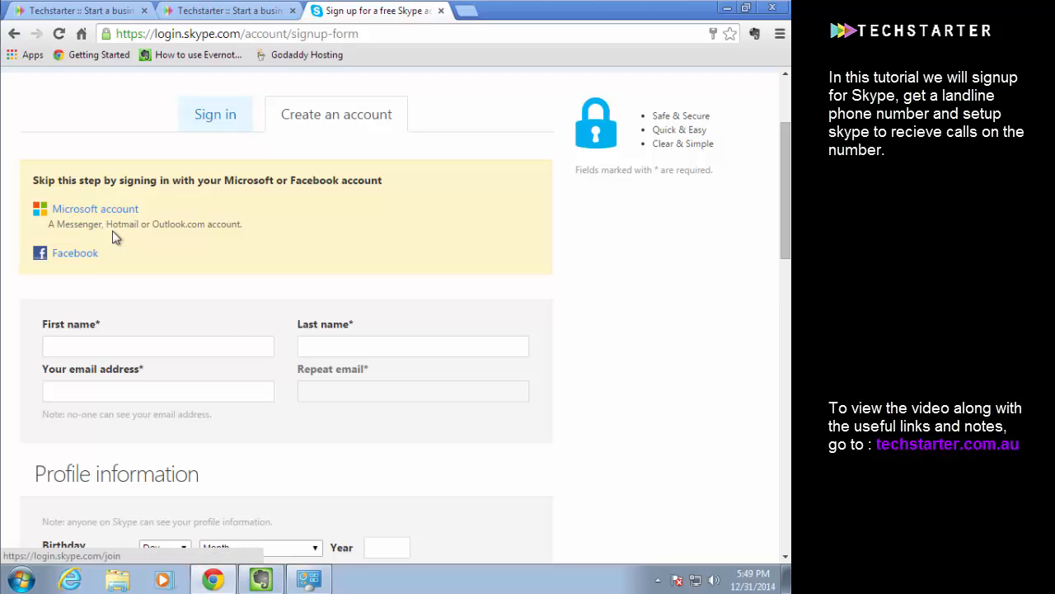
{"action": "scroll", "coordinate": [202, 222], "scroll_direction": "down", "scroll_amount": 1}
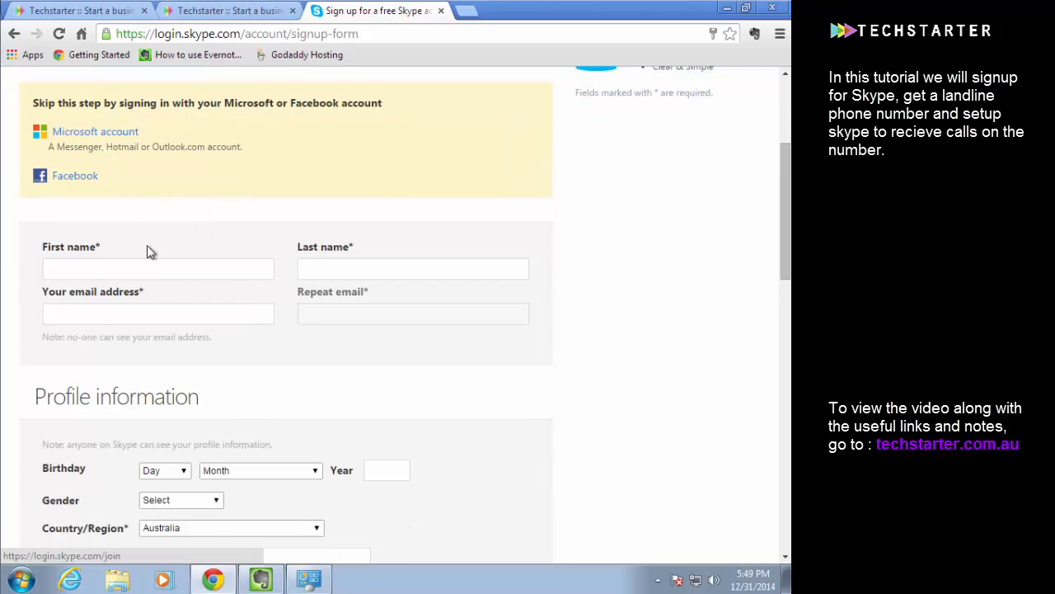
Fill in the account holder's first name and last name on the sign-up form
{"action": "scroll", "coordinate": [151, 252], "scroll_direction": "down", "scroll_amount": 1}
{"action": "left_click", "coordinate": [135, 185]}
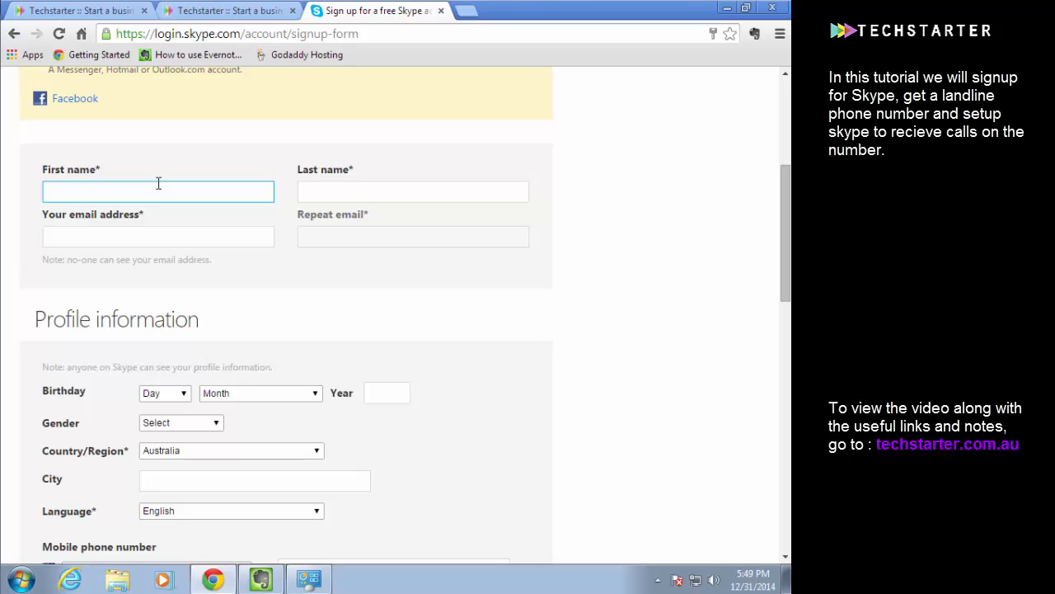
{"action": "key", "text": "Tab"}
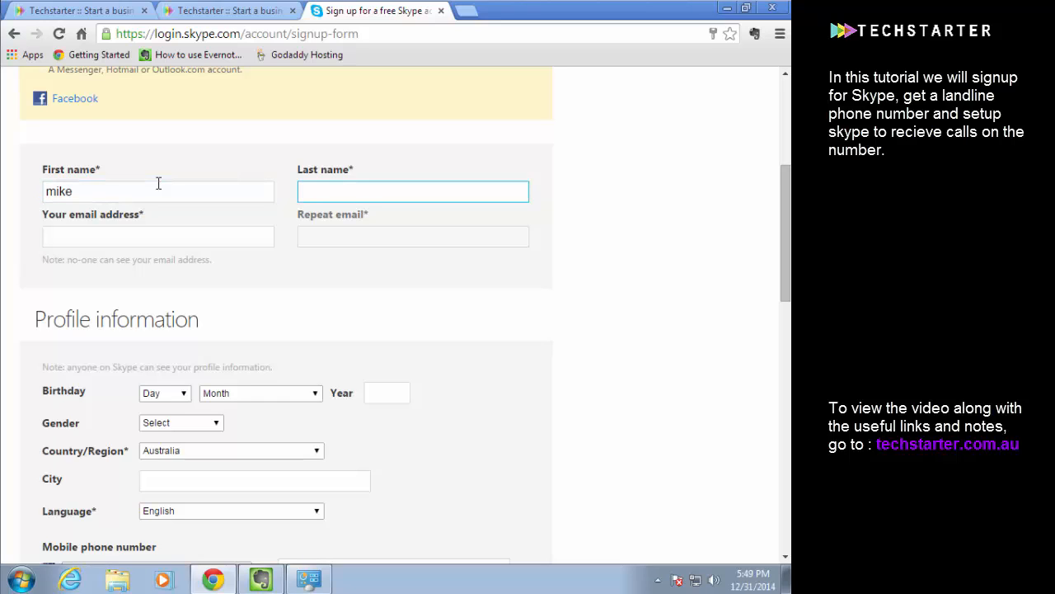
{"action": "key", "text": "Tab"}
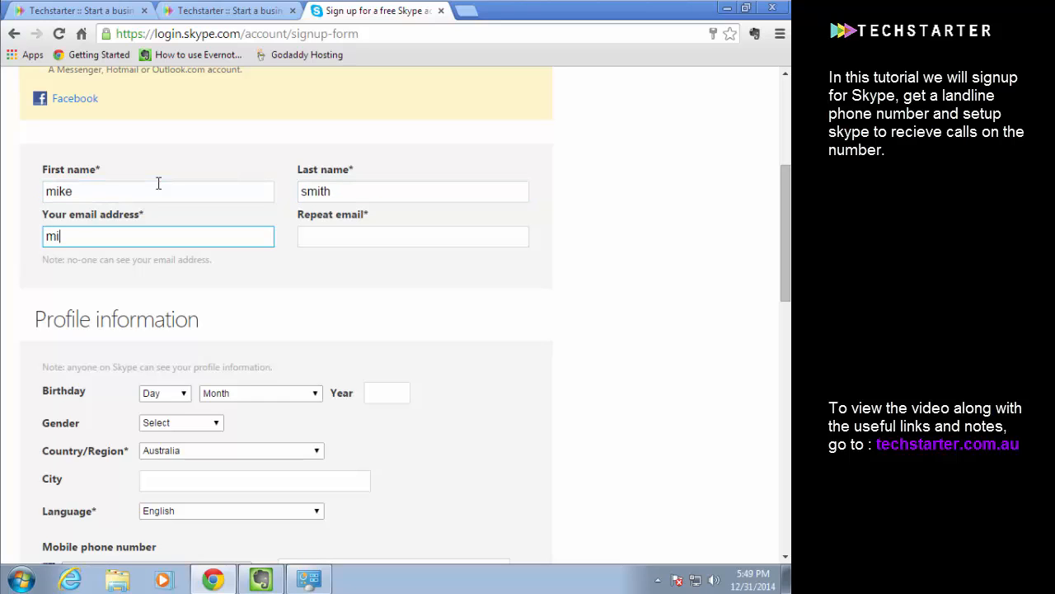
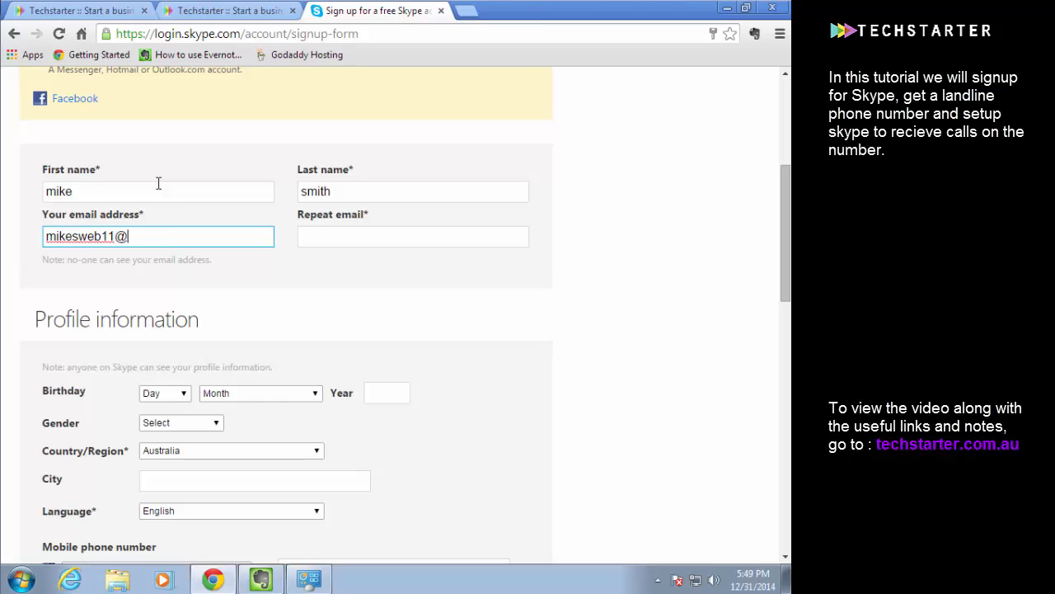
Enter the account holder's email address, correcting the number in front of the @ sign
{"action": "left_click", "coordinate": [116, 236]}
{"action": "key", "text": "BackSpace"}
{"action": "key", "text": "BackSpace"}
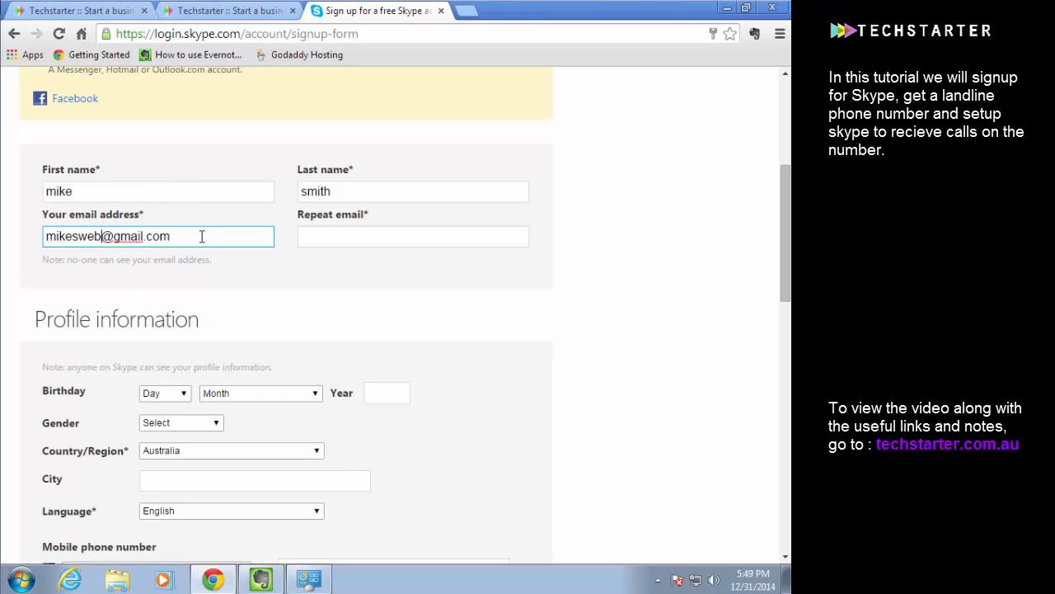
{"action": "type", "text": "99"}
Copy the email address into the Repeat email field
{"action": "left_click_drag", "start_coordinate": [210, 236], "coordinate": [3, 239]}
{"action": "key", "text": "ctrl+c"}
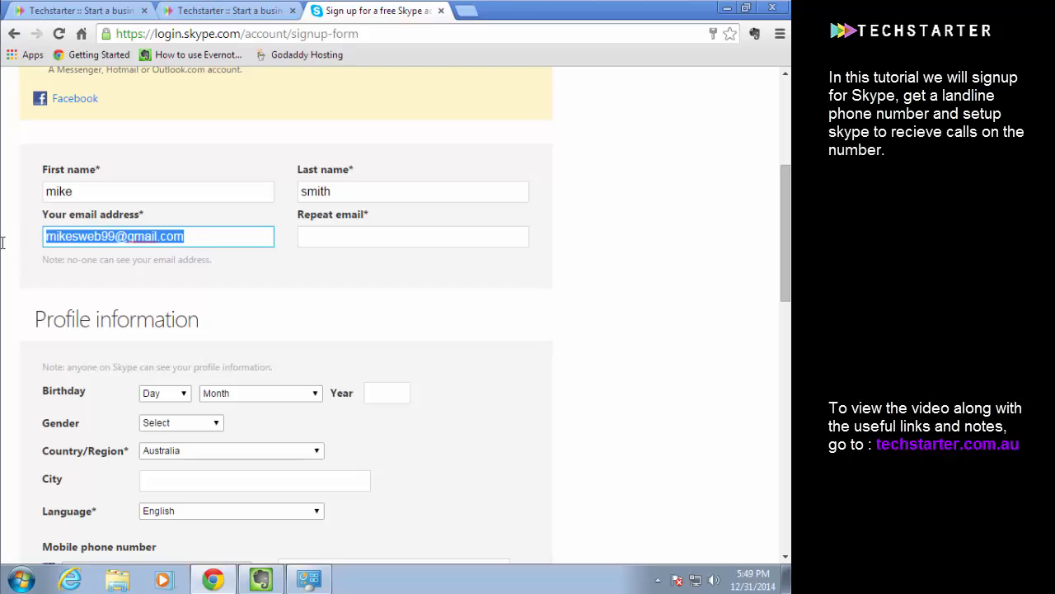
{"action": "left_click", "coordinate": [327, 232]}
{"action": "key", "text": "ctrl+v"}
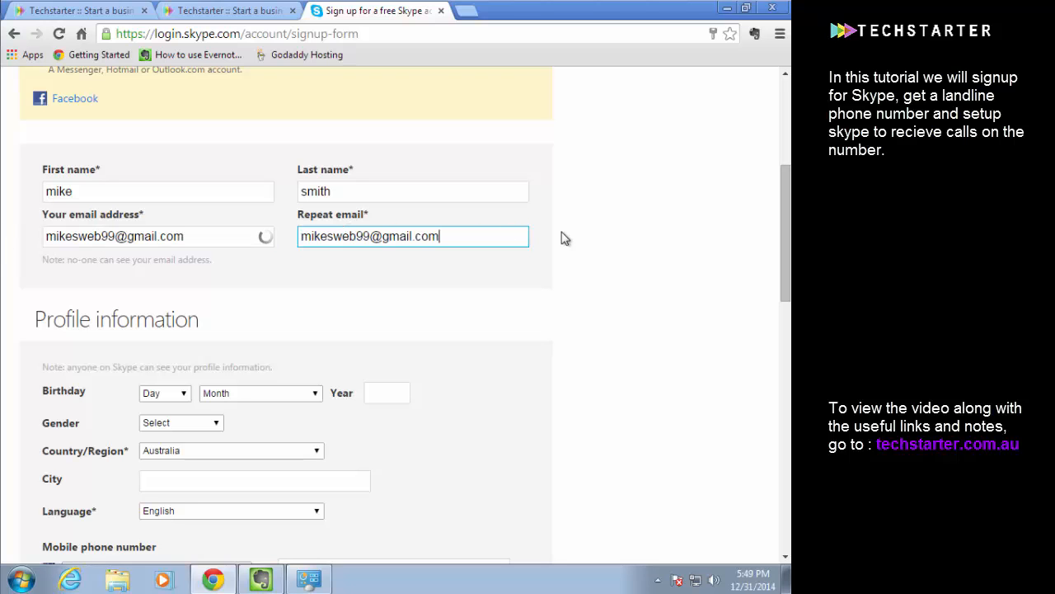
Try the prefilled Skype Name on the sign-up form and check its availability
{"action": "scroll", "coordinate": [502, 337], "scroll_direction": "down", "scroll_amount": 2}
{"action": "scroll", "coordinate": [193, 231], "scroll_direction": "down", "scroll_amount": 1}
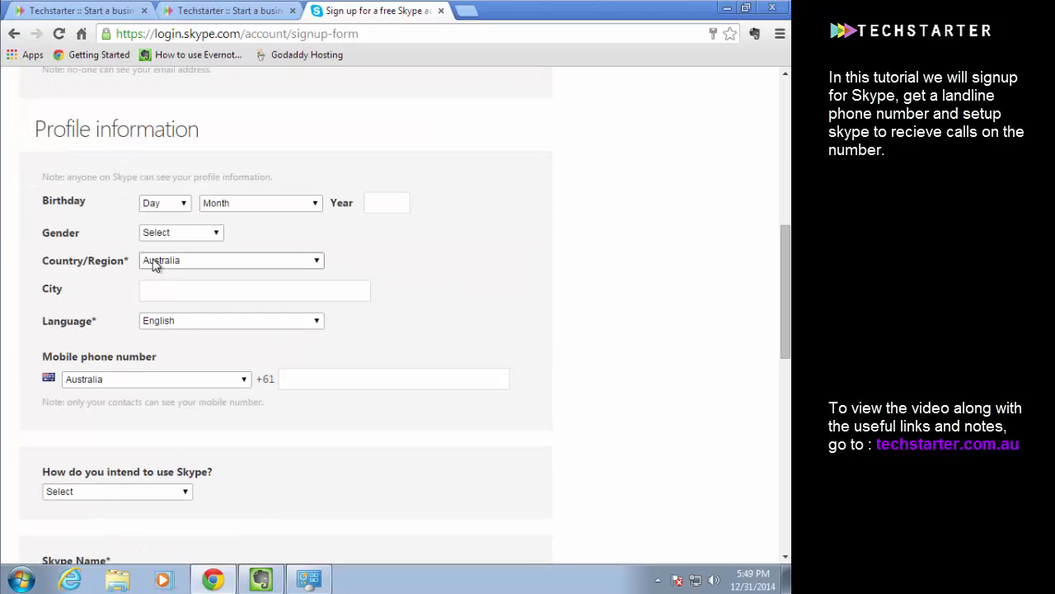
{"action": "scroll", "coordinate": [131, 293], "scroll_direction": "down", "scroll_amount": 3}
{"action": "scroll", "coordinate": [129, 298], "scroll_direction": "down", "scroll_amount": 2}
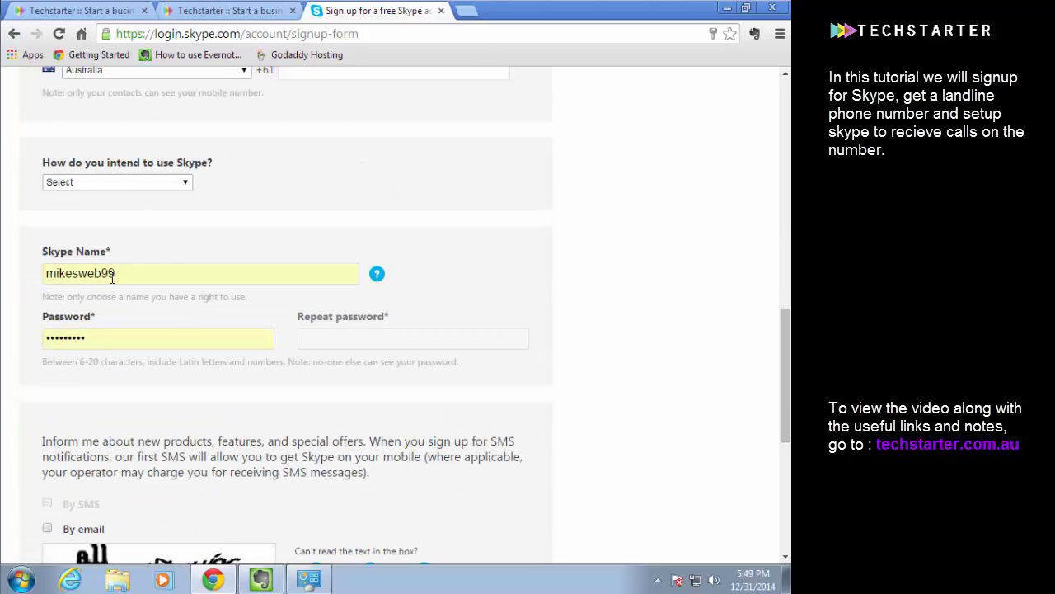
{"action": "left_click", "coordinate": [143, 271]}
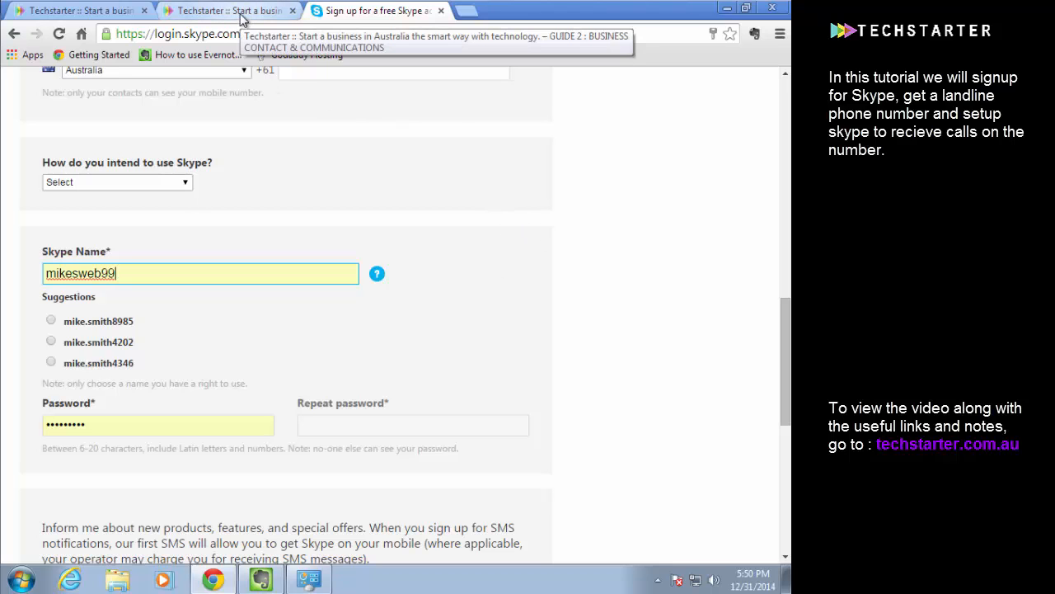
{"action": "left_click", "coordinate": [655, 217]}
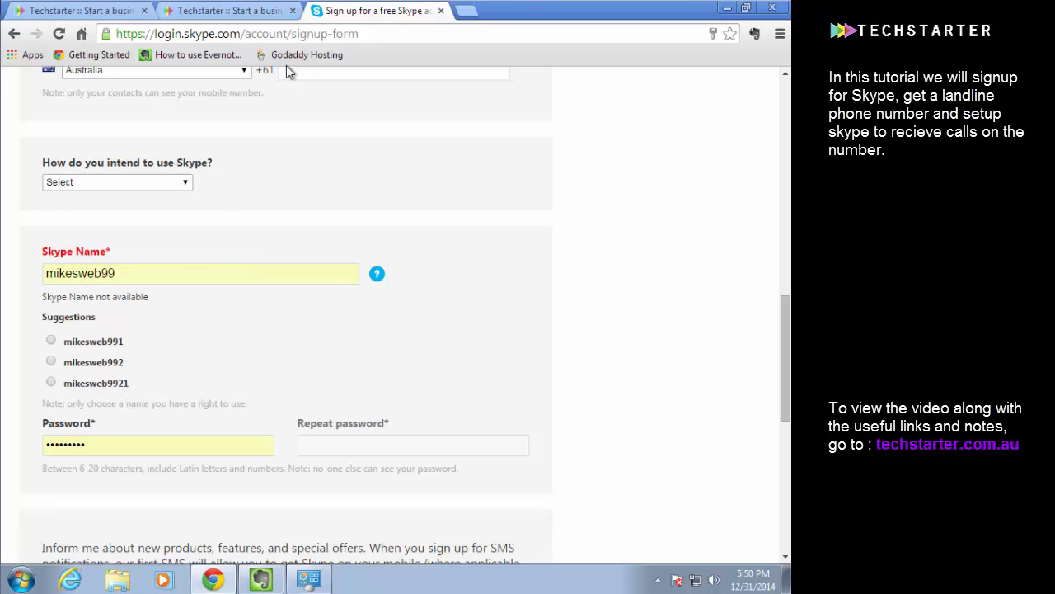
{"action": "left_click", "coordinate": [140, 267]}
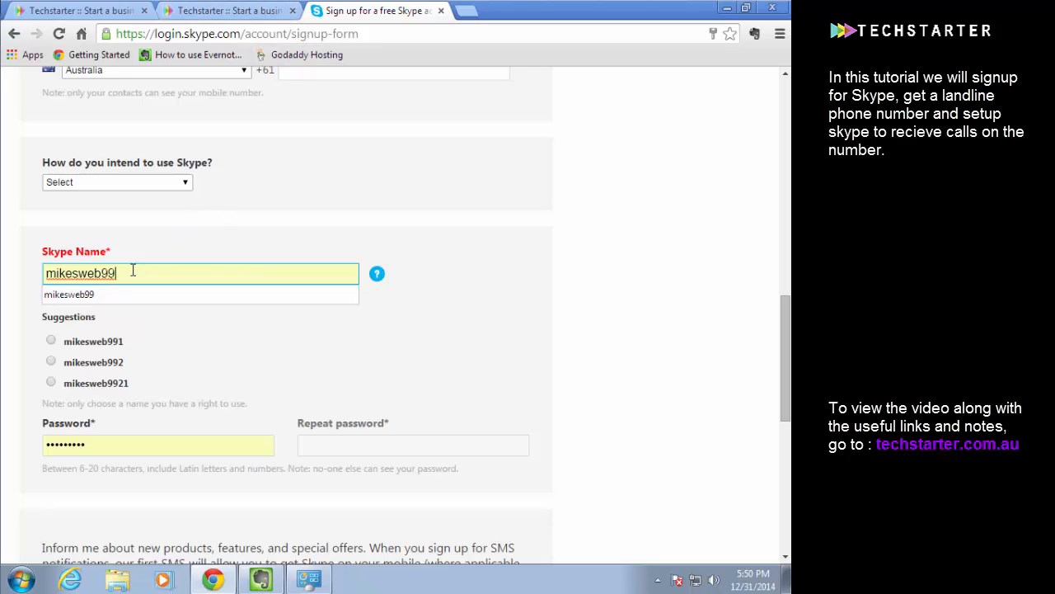
{"action": "key", "text": "Down"}
{"action": "key", "text": "Return"}
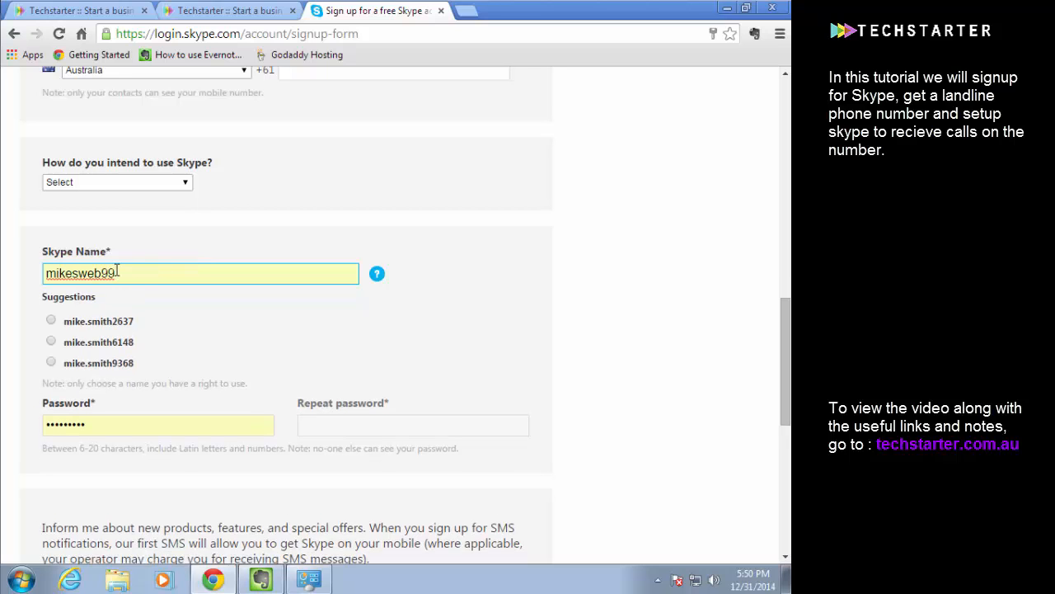
Replace the Skype Name with techstarter
{"action": "left_click_drag", "start_coordinate": [129, 271], "coordinate": [44, 270]}
{"action": "left_click", "coordinate": [176, 245]}
{"action": "left_click_drag", "start_coordinate": [117, 271], "coordinate": [20, 264]}
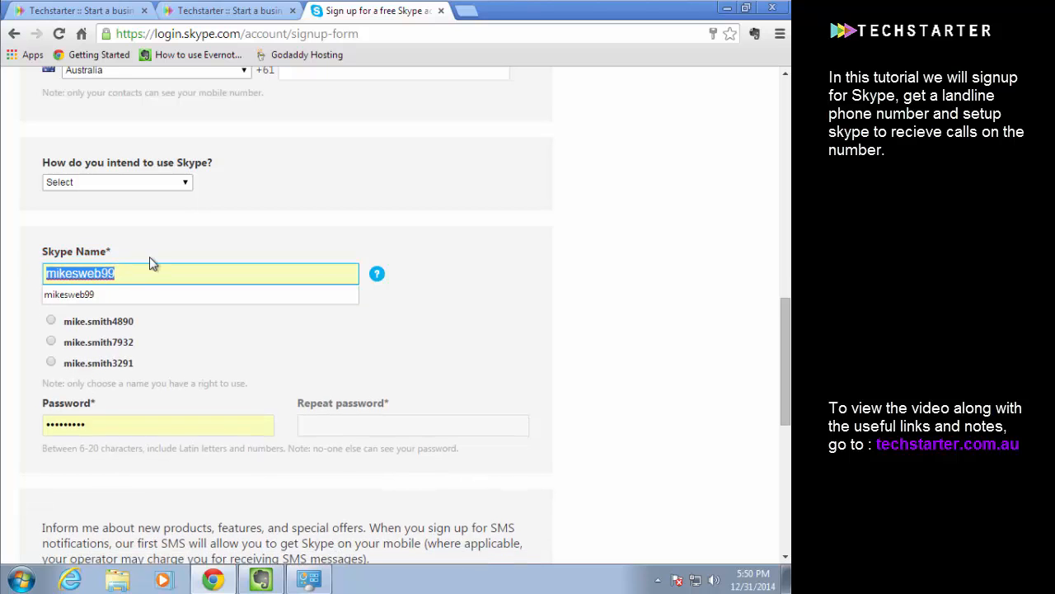
{"action": "type", "text": "techstarter"}
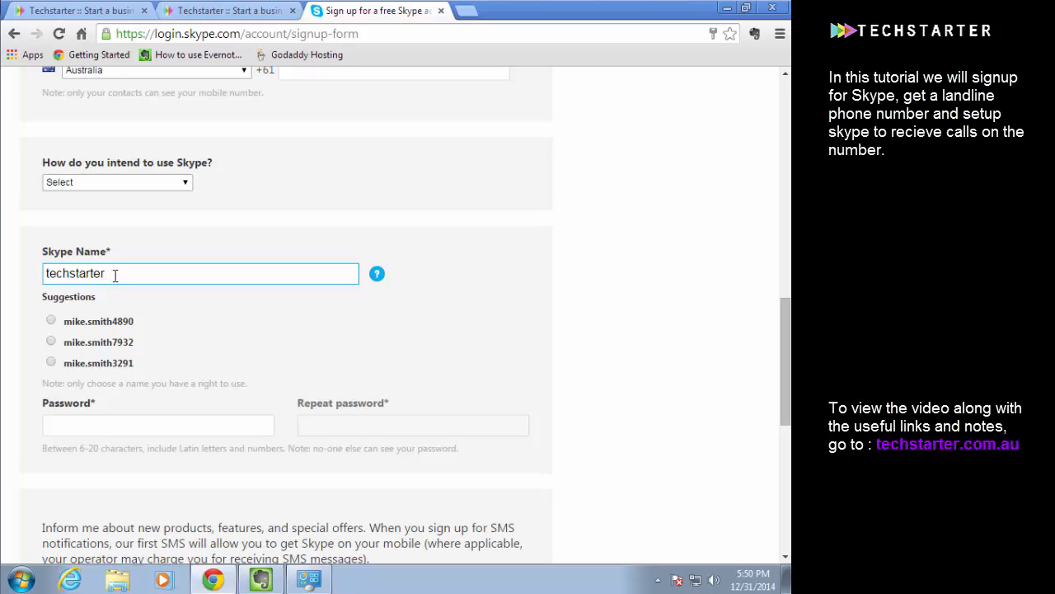
{"action": "left_click_drag", "start_coordinate": [116, 276], "coordinate": [3, 273]}
{"action": "left_click", "coordinate": [205, 252]}
Review the whole sign-up form, including the password fields, email notification option, captcha, and terms agreement
{"action": "scroll", "coordinate": [206, 258], "scroll_direction": "down", "scroll_amount": 1}
{"action": "scroll", "coordinate": [205, 254], "scroll_direction": "down", "scroll_amount": 4}
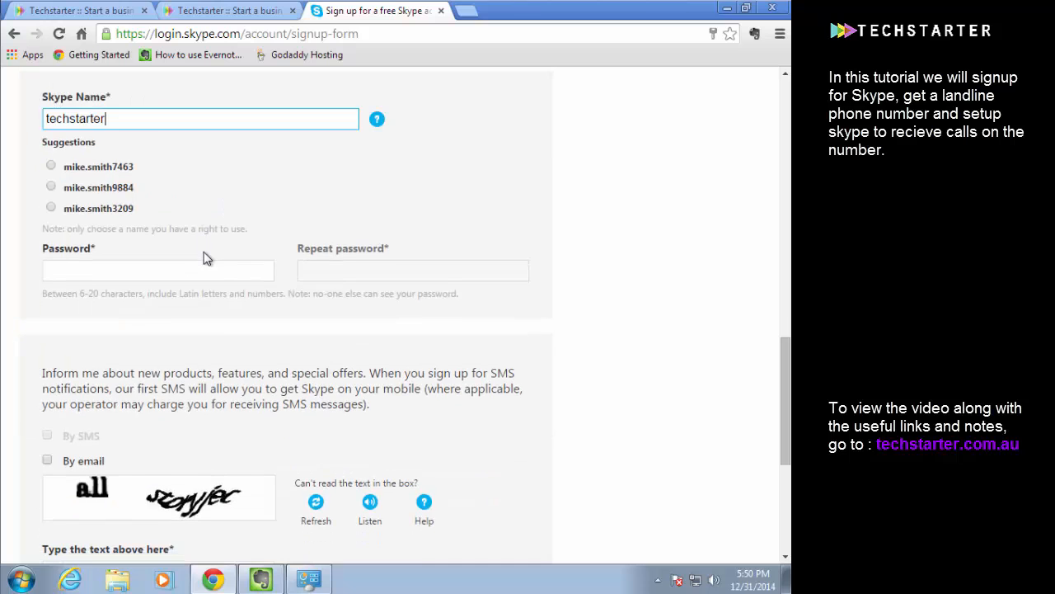
{"action": "scroll", "coordinate": [204, 254], "scroll_direction": "up", "scroll_amount": 2}
{"action": "scroll", "coordinate": [206, 258], "scroll_direction": "up", "scroll_amount": 1}
{"action": "scroll", "coordinate": [207, 261], "scroll_direction": "down", "scroll_amount": 3}
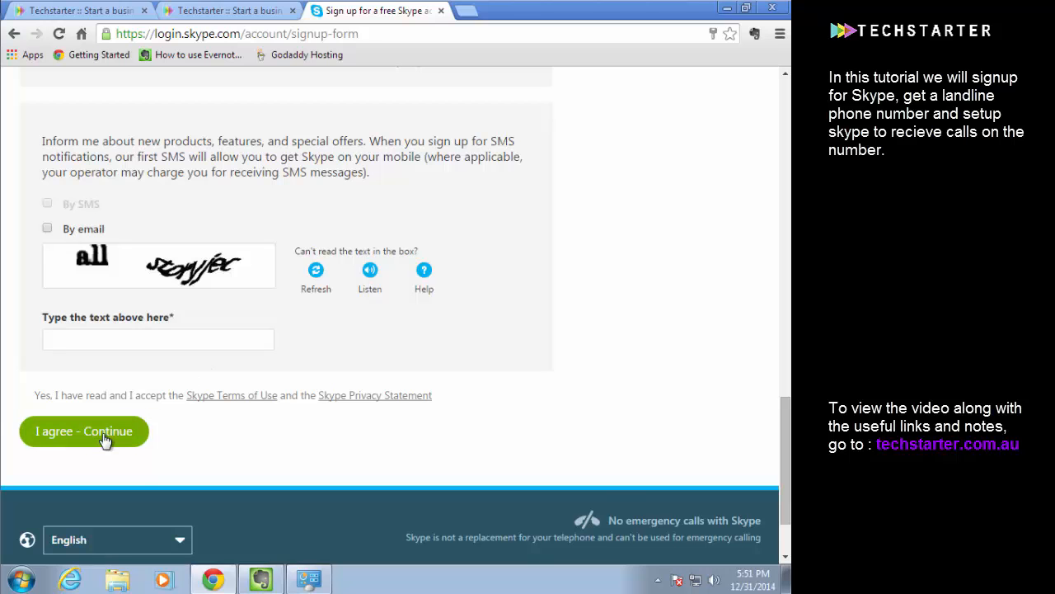
{"action": "scroll", "coordinate": [269, 410], "scroll_direction": "up", "scroll_amount": 10}
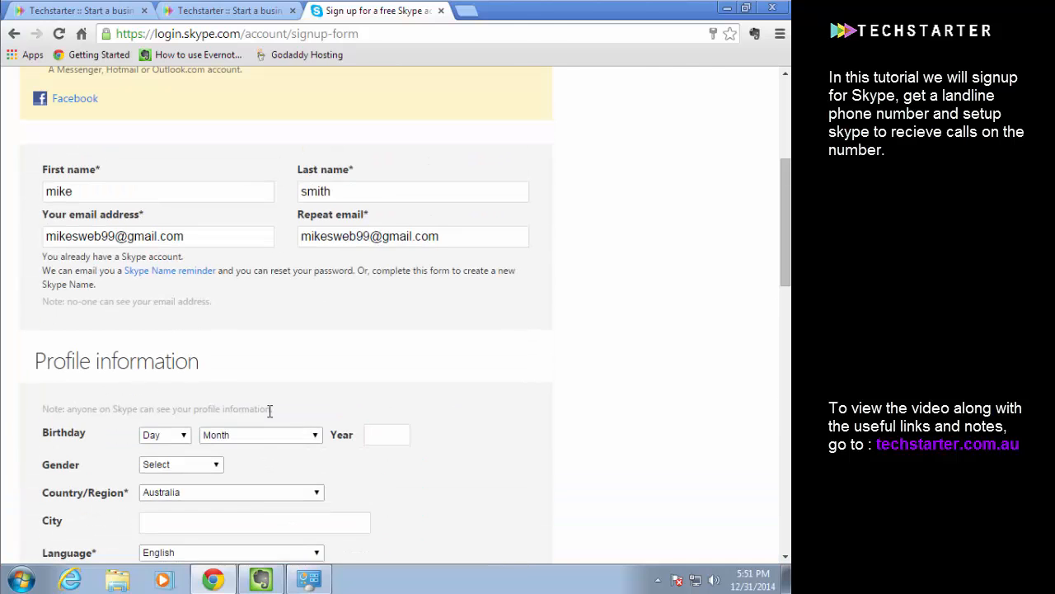
{"action": "scroll", "coordinate": [269, 409], "scroll_direction": "up", "scroll_amount": 1}
{"action": "scroll", "coordinate": [224, 326], "scroll_direction": "down", "scroll_amount": 10}
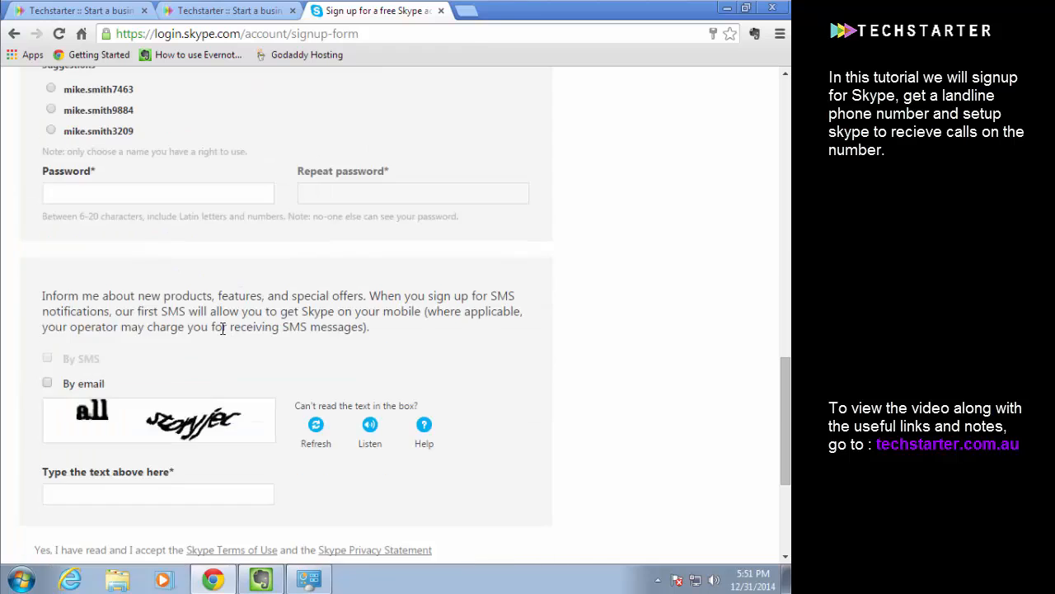
{"action": "scroll", "coordinate": [223, 335], "scroll_direction": "down", "scroll_amount": 3}
{"action": "scroll", "coordinate": [223, 334], "scroll_direction": "up", "scroll_amount": 2}
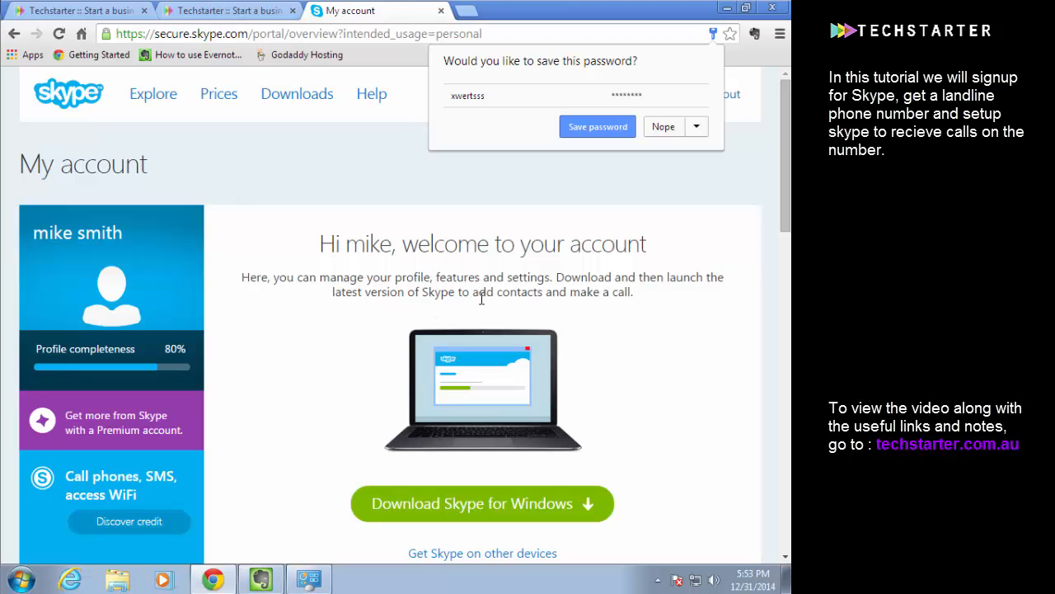
Save the new account's password in the browser and bookmark the Skype My account page in the Bookmarks bar
{"action": "left_click", "coordinate": [590, 132]}
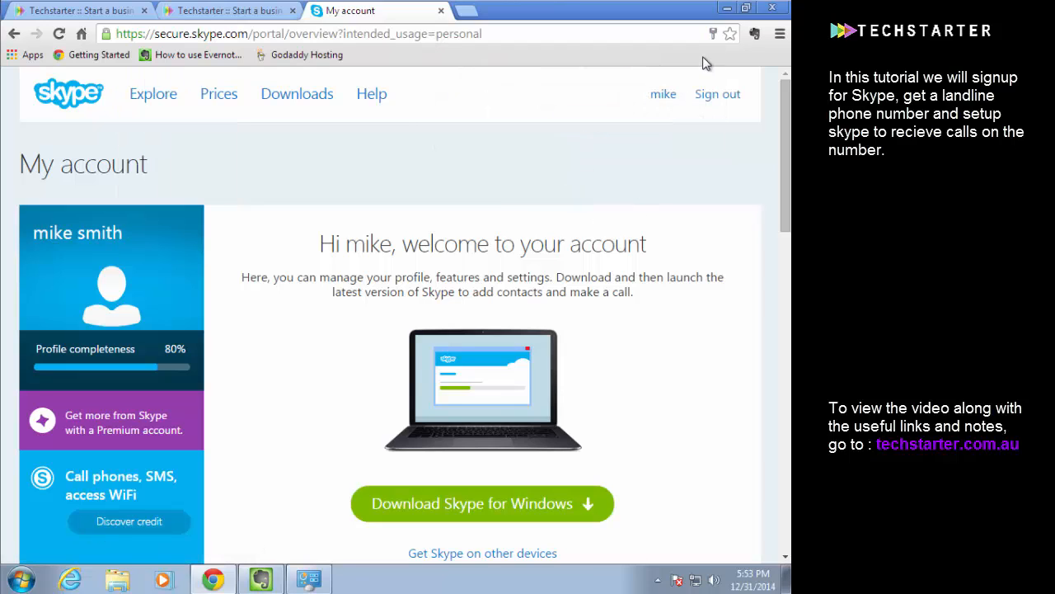
{"action": "left_click", "coordinate": [731, 34]}
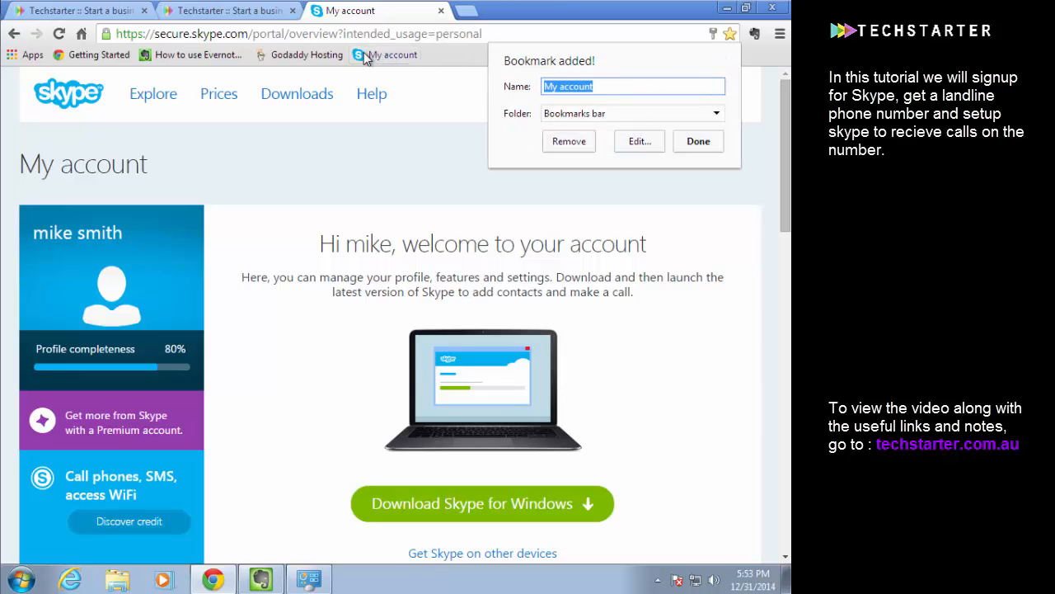
{"action": "left_click", "coordinate": [697, 143]}
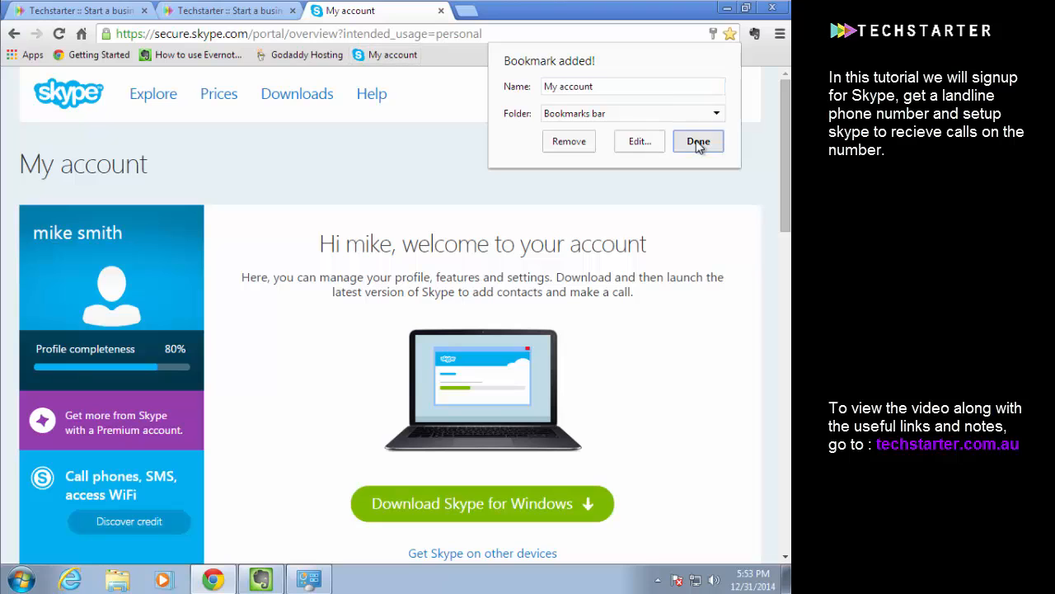
Switch to Evernote, check the username and password hint in the skype note, and delete its phone number
{"action": "left_click", "coordinate": [272, 577]}
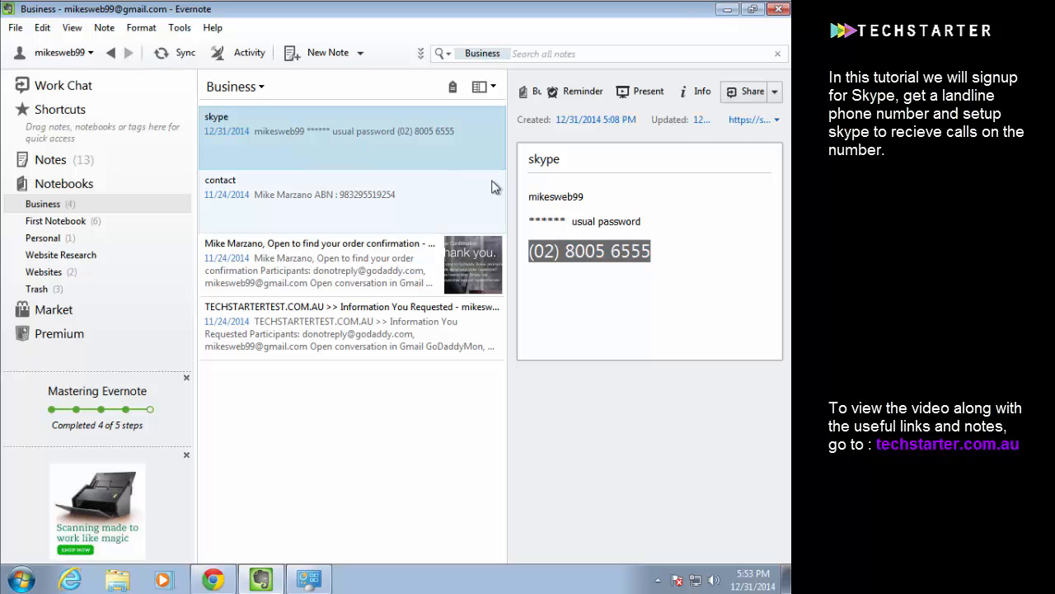
{"action": "left_click", "coordinate": [551, 197]}
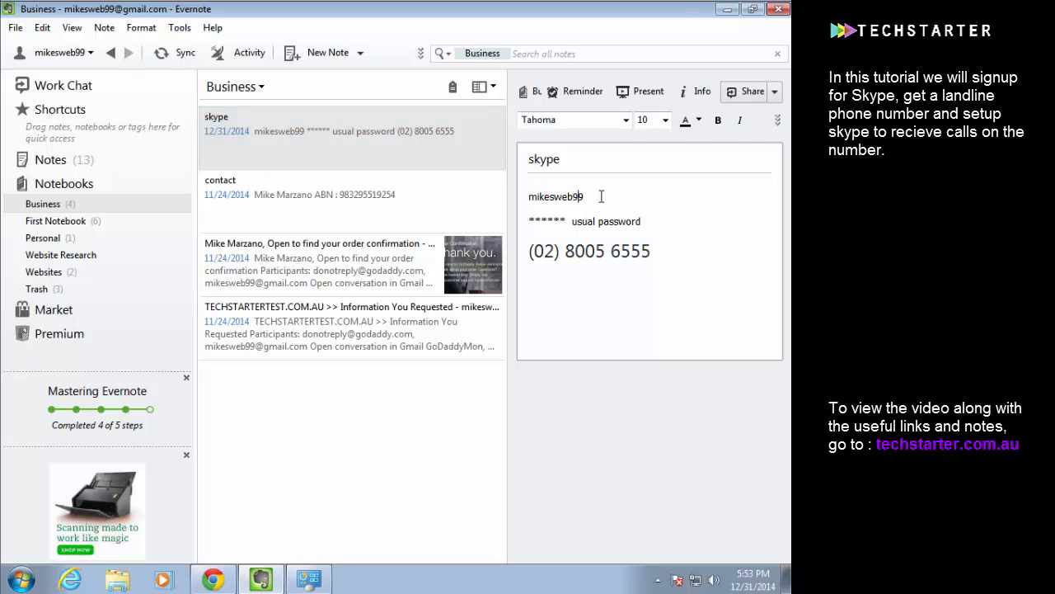
{"action": "left_click", "coordinate": [619, 222]}
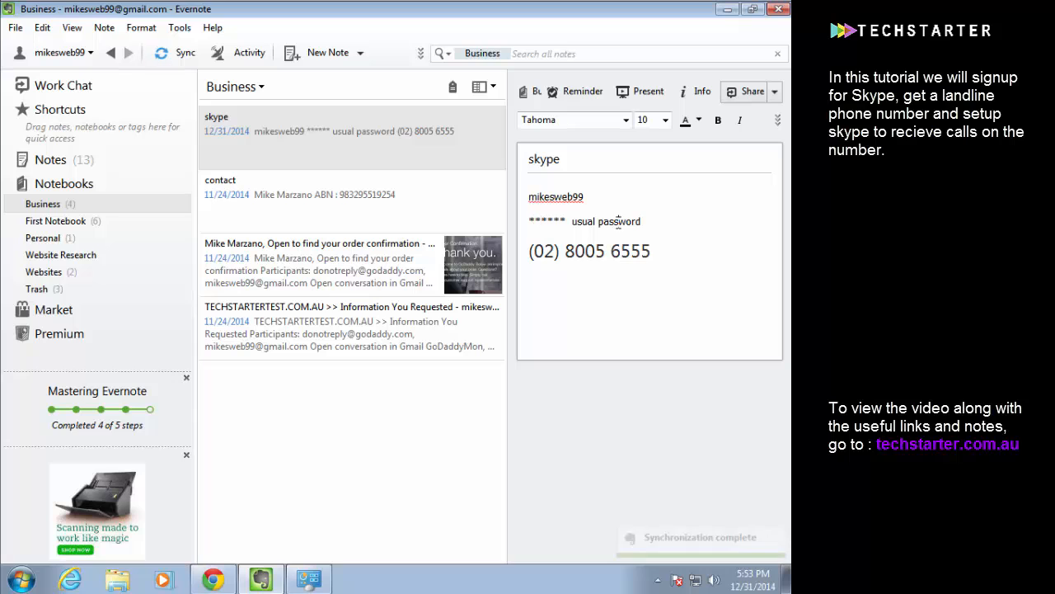
{"action": "left_click_drag", "start_coordinate": [568, 221], "coordinate": [532, 220]}
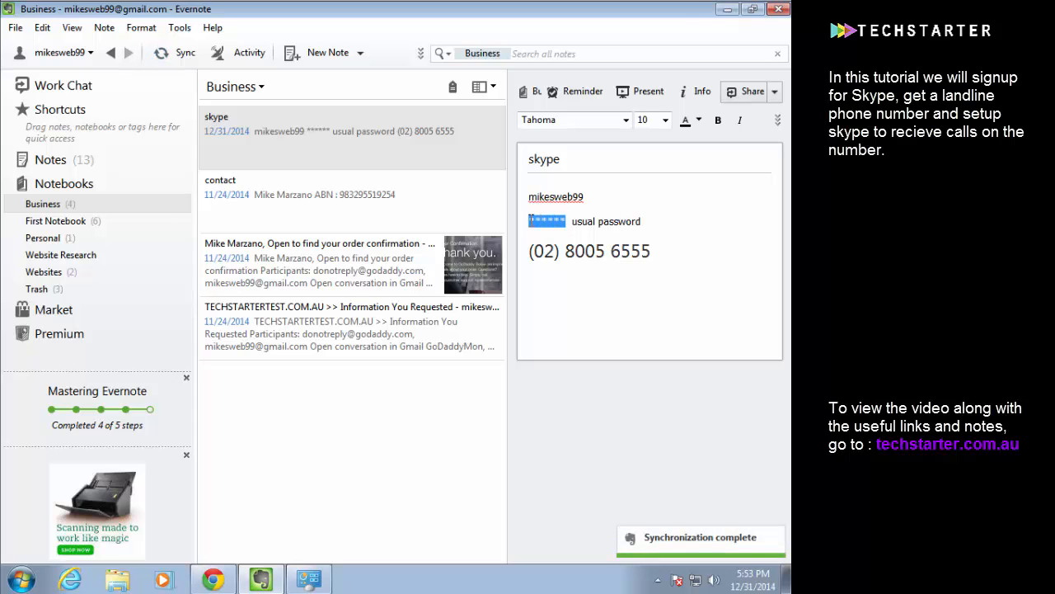
{"action": "left_click", "coordinate": [605, 214]}
{"action": "left_click_drag", "start_coordinate": [650, 220], "coordinate": [572, 221]}
{"action": "left_click", "coordinate": [605, 242]}
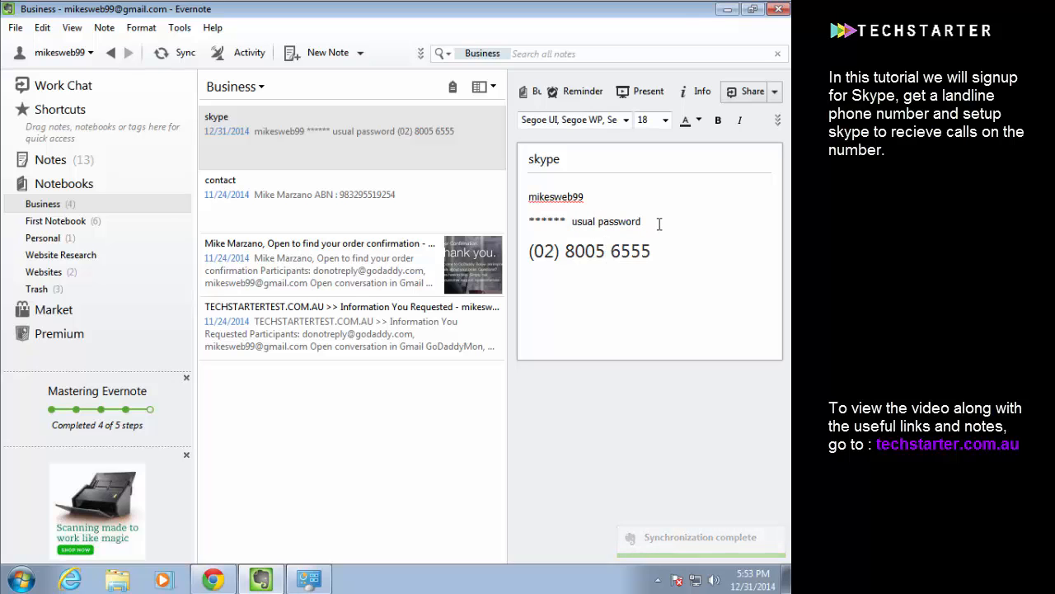
{"action": "left_click_drag", "start_coordinate": [660, 242], "coordinate": [523, 238]}
{"action": "key", "text": "BackSpace"}
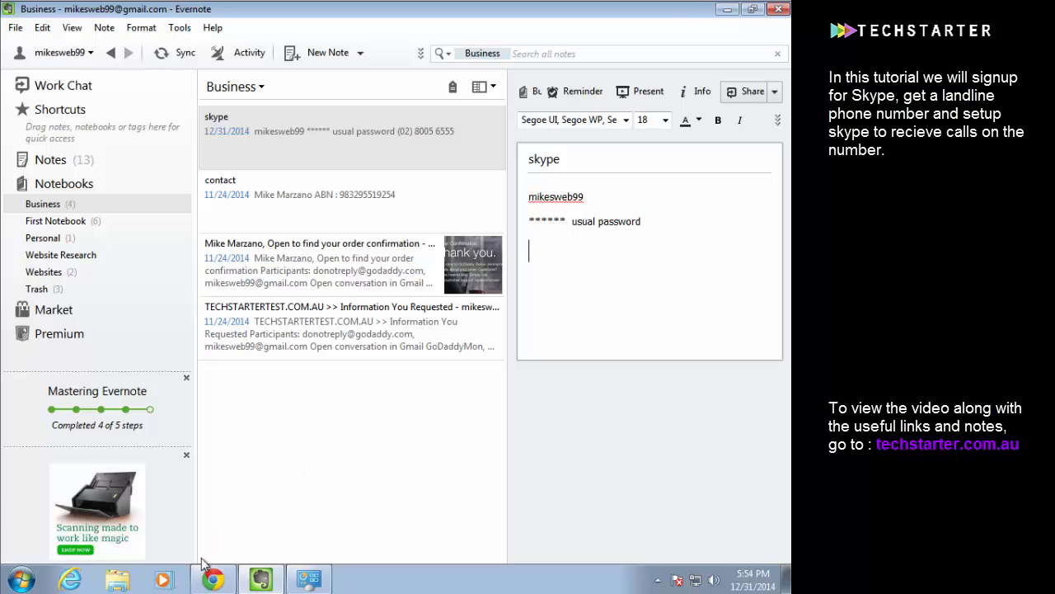
Return to the Skype My account page in Chrome and download Skype for Windows
{"action": "left_click", "coordinate": [213, 580]}
{"action": "scroll", "coordinate": [347, 322], "scroll_direction": "down", "scroll_amount": 3}
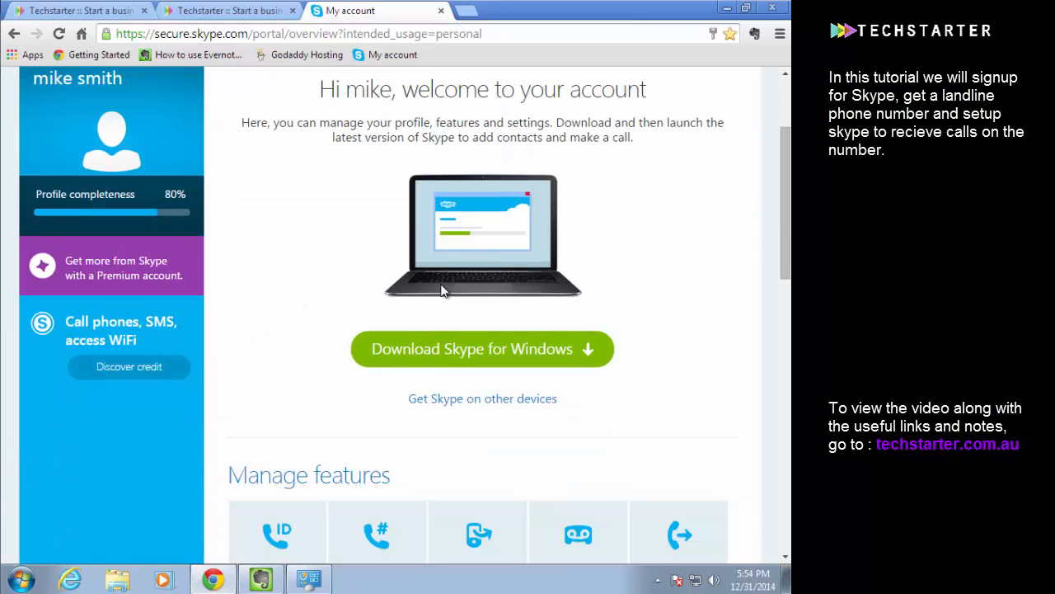
{"action": "scroll", "coordinate": [412, 315], "scroll_direction": "up", "scroll_amount": 2}
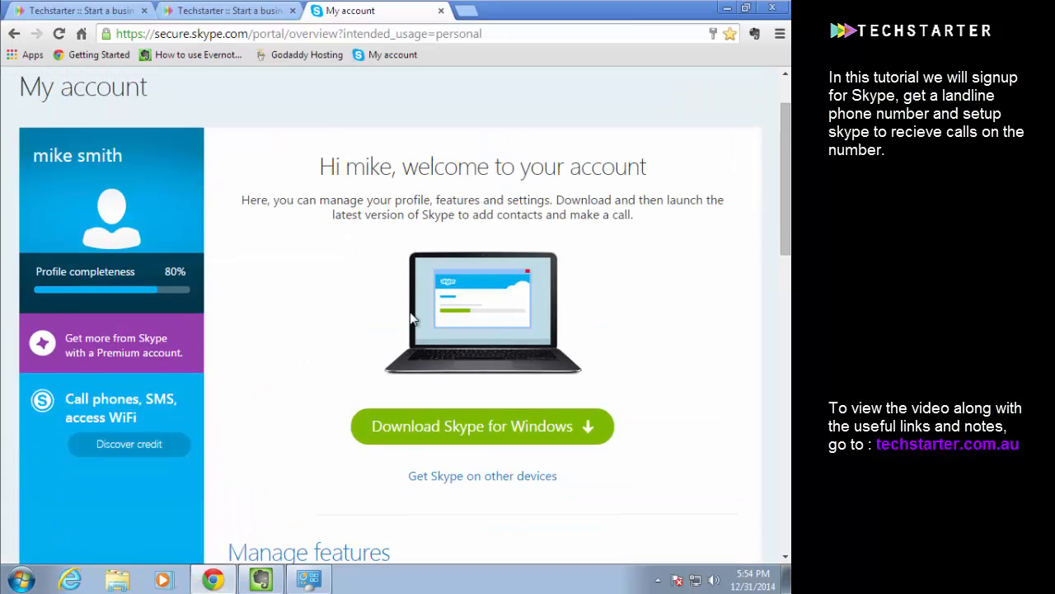
{"action": "left_click", "coordinate": [419, 426]}
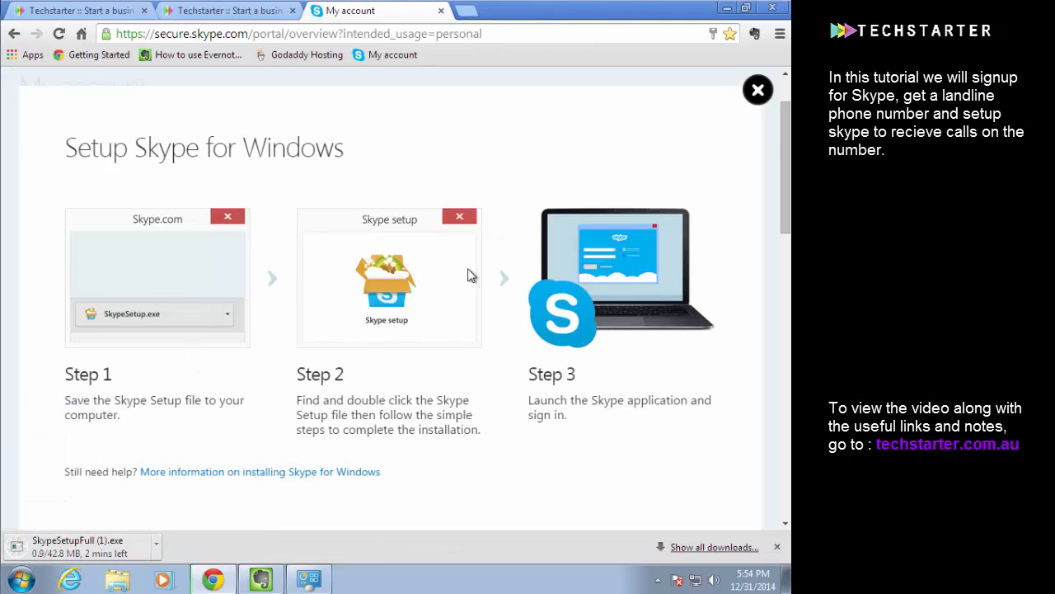
Leave the Skype for Windows setup instructions and return to the My account overview
{"action": "scroll", "coordinate": [394, 284], "scroll_direction": "down", "scroll_amount": 2}
{"action": "scroll", "coordinate": [394, 284], "scroll_direction": "up", "scroll_amount": 2}
{"action": "left_click", "coordinate": [15, 34]}
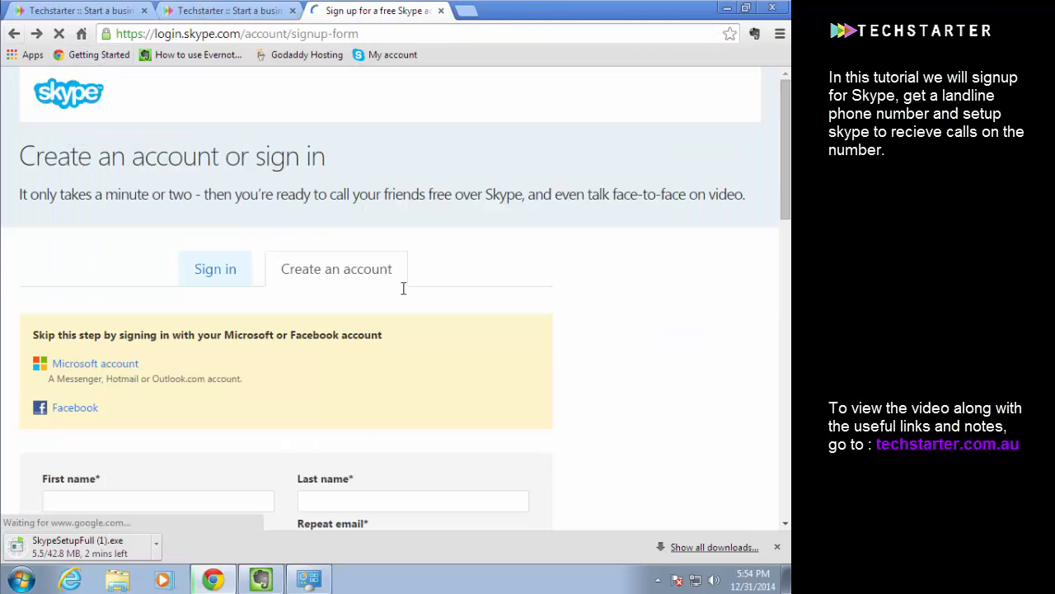
{"action": "scroll", "coordinate": [435, 251], "scroll_direction": "up", "scroll_amount": 15}
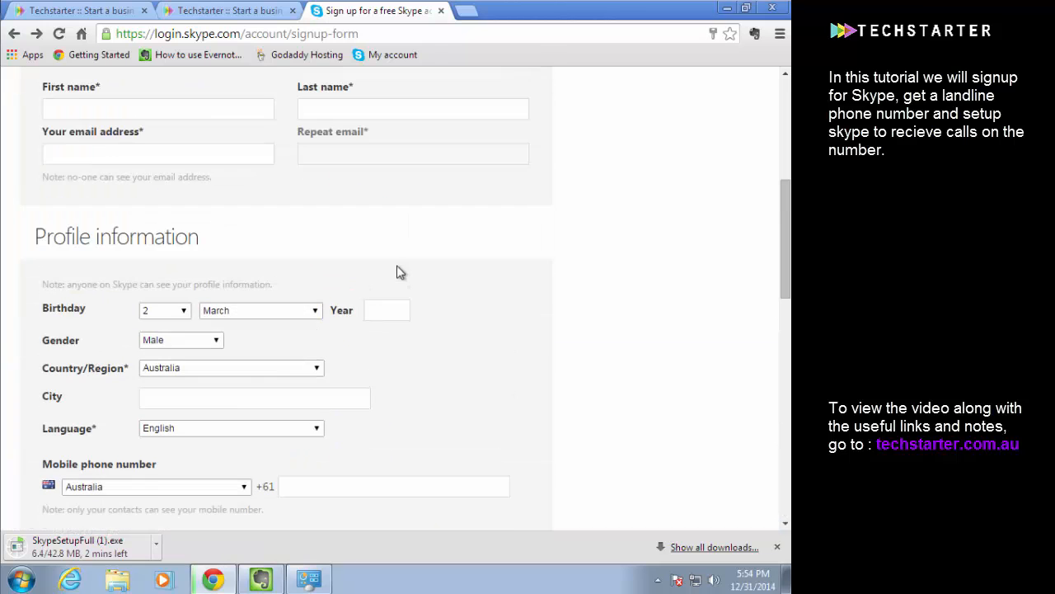
{"action": "scroll", "coordinate": [91, 138], "scroll_direction": "up", "scroll_amount": 1}
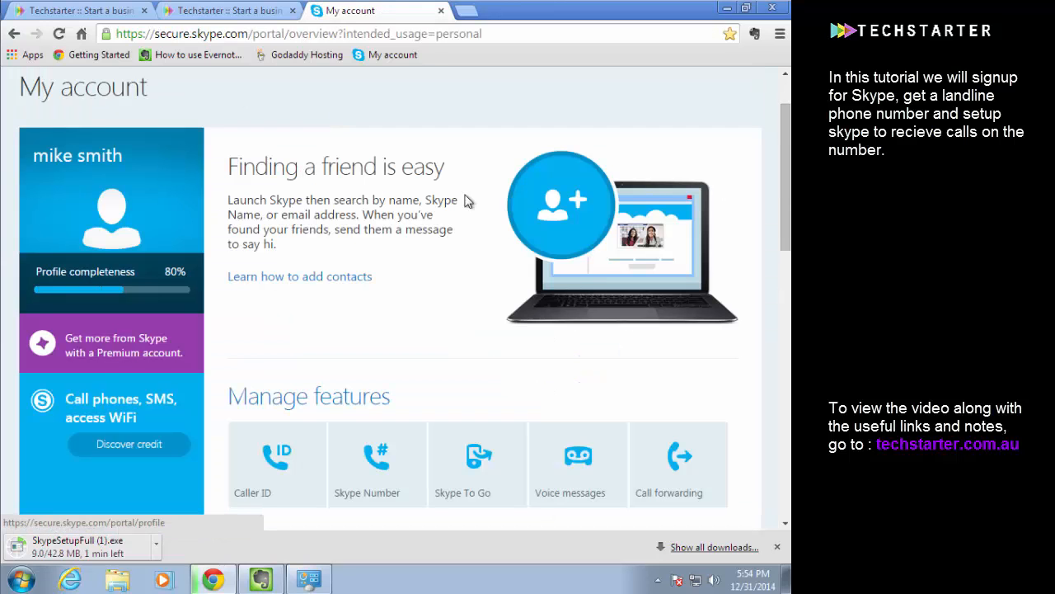
Open the Skype Number feature from the account's manageable features and start getting a Skype Number
{"action": "scroll", "coordinate": [468, 251], "scroll_direction": "down", "scroll_amount": 2}
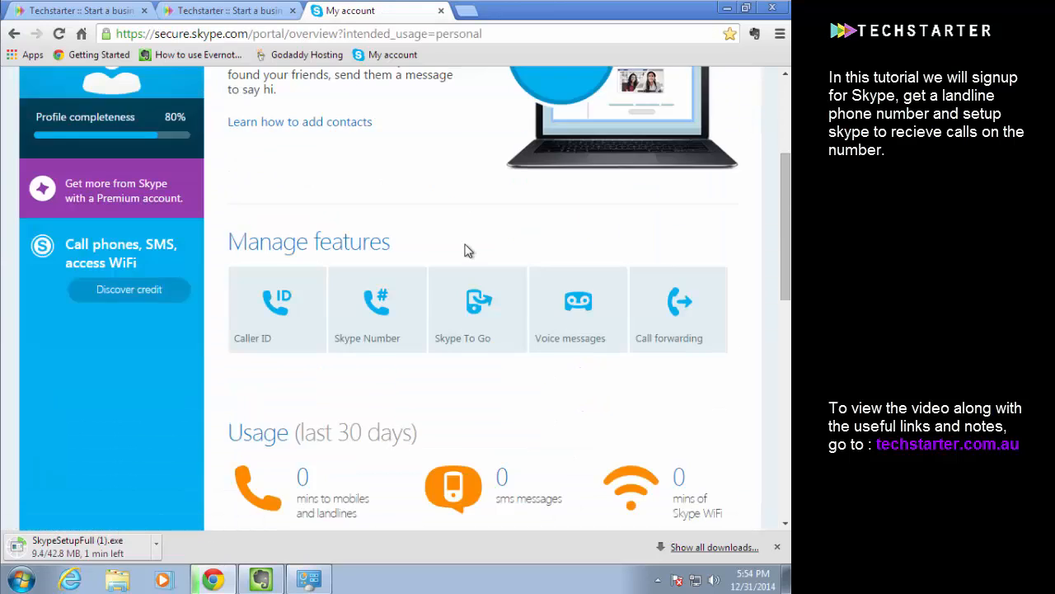
{"action": "scroll", "coordinate": [82, 207], "scroll_direction": "up", "scroll_amount": 3}
{"action": "scroll", "coordinate": [178, 219], "scroll_direction": "down", "scroll_amount": 1}
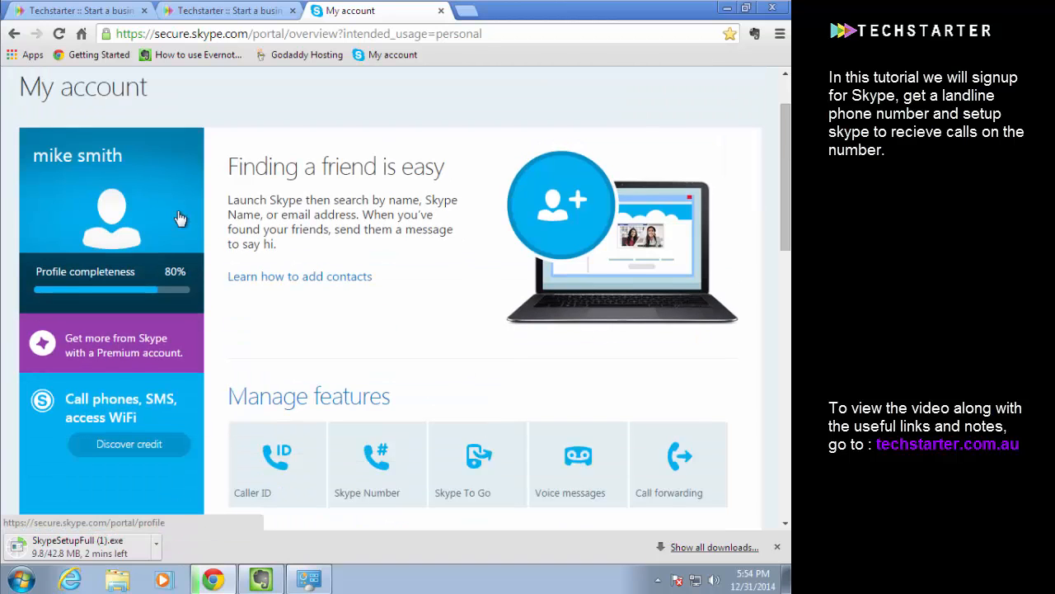
{"action": "scroll", "coordinate": [268, 218], "scroll_direction": "down", "scroll_amount": 2}
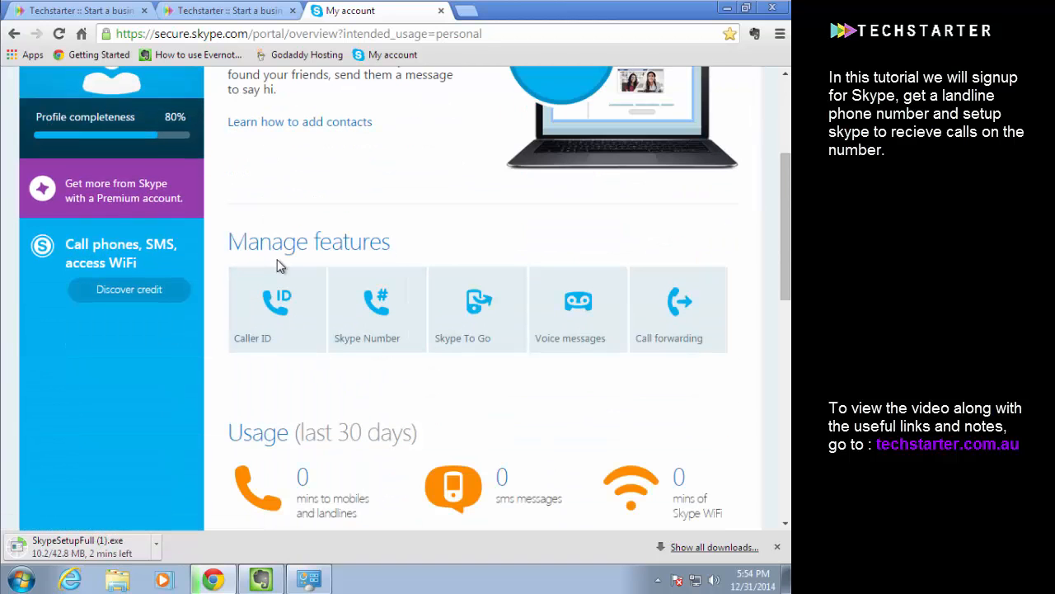
{"action": "scroll", "coordinate": [318, 280], "scroll_direction": "down", "scroll_amount": 1}
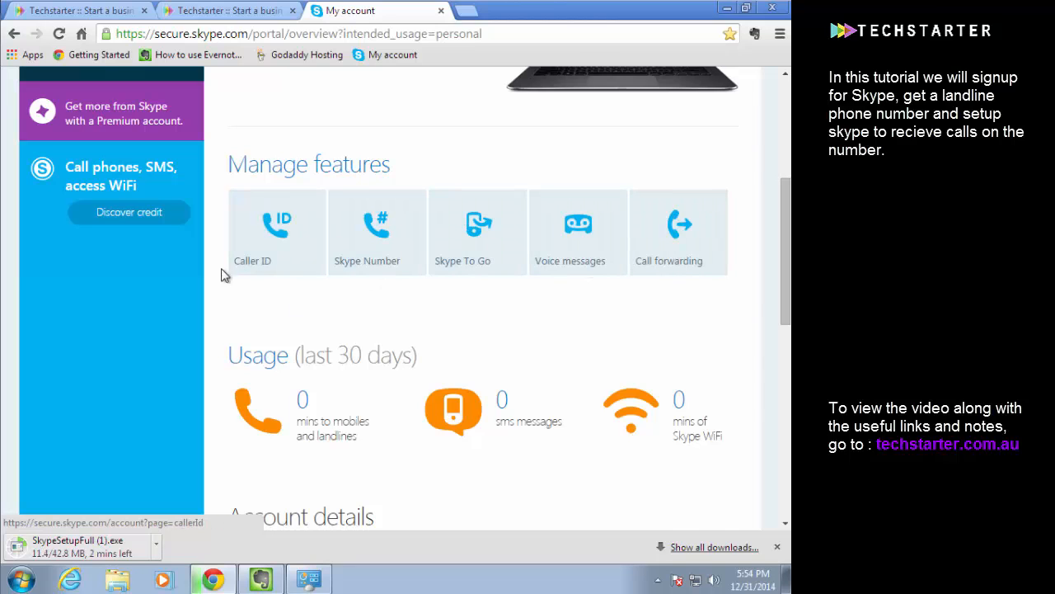
{"action": "left_click", "coordinate": [378, 227]}
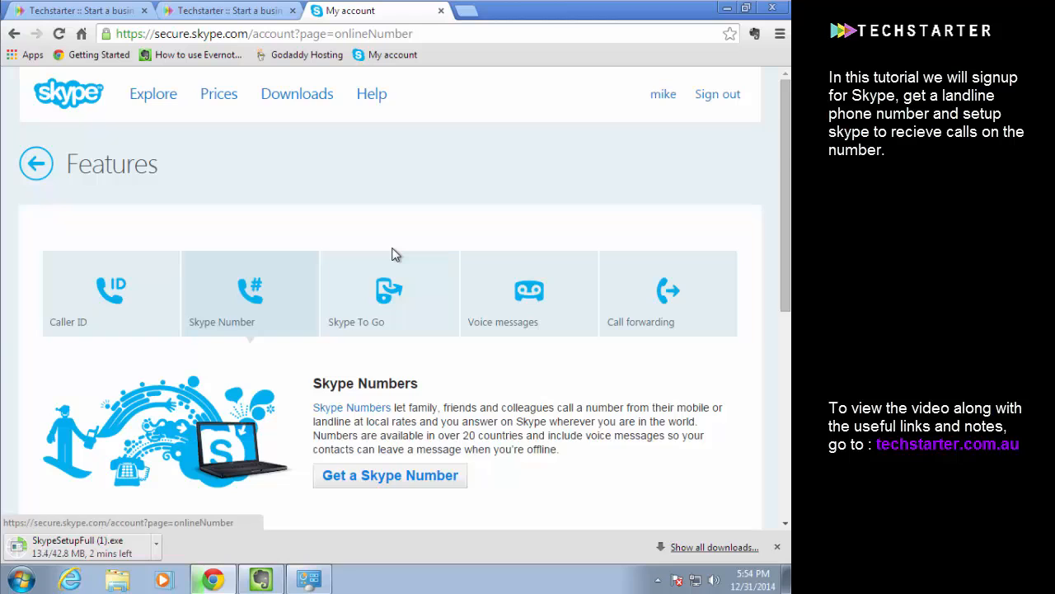
{"action": "scroll", "coordinate": [394, 252], "scroll_direction": "up", "scroll_amount": 1}
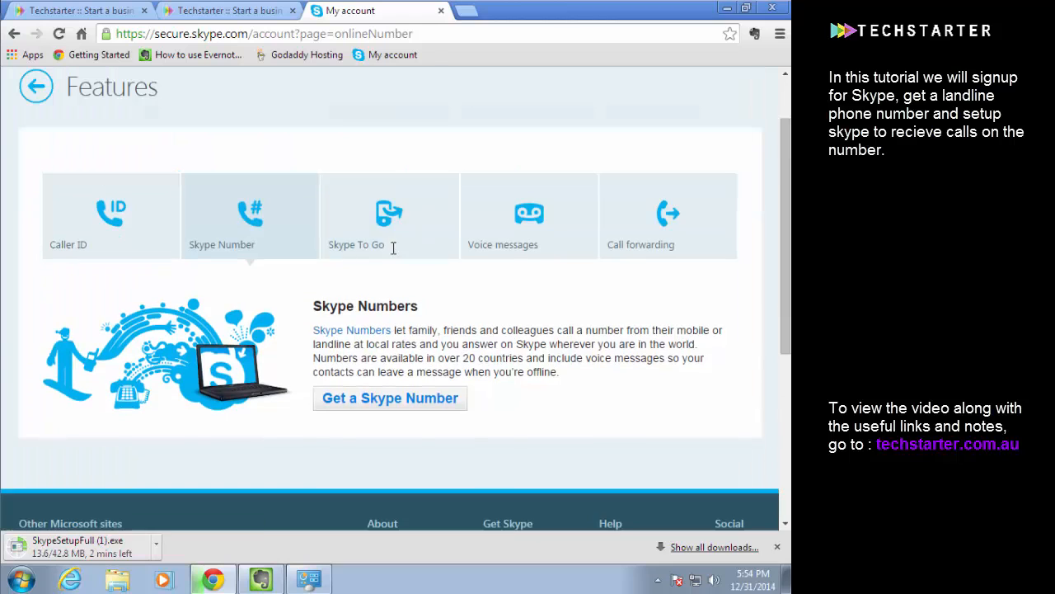
{"action": "left_click", "coordinate": [375, 399]}
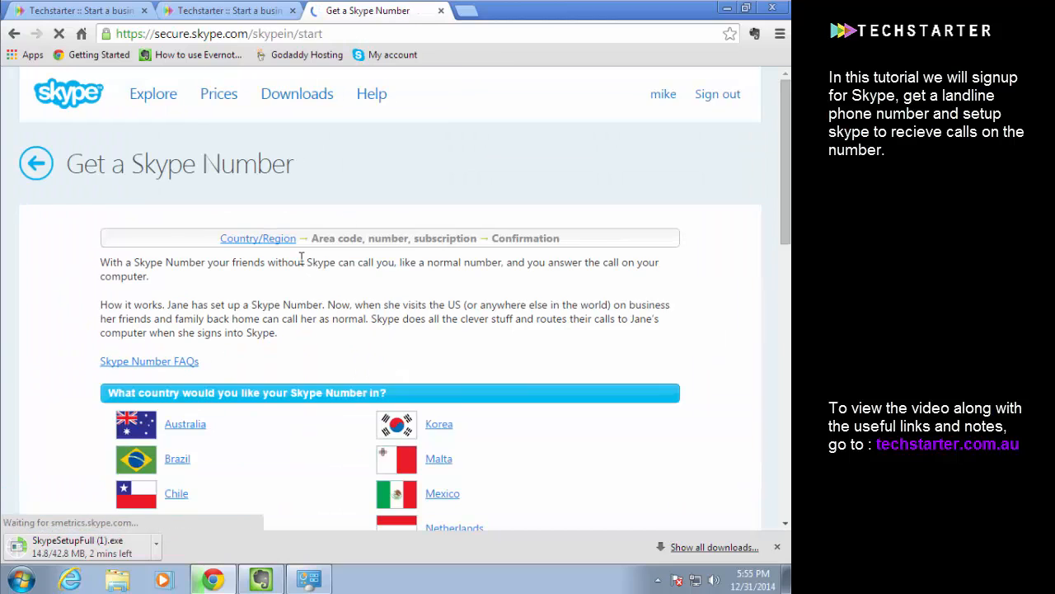
Choose Australia as the country for the Skype Number
{"action": "scroll", "coordinate": [329, 243], "scroll_direction": "down", "scroll_amount": 2}
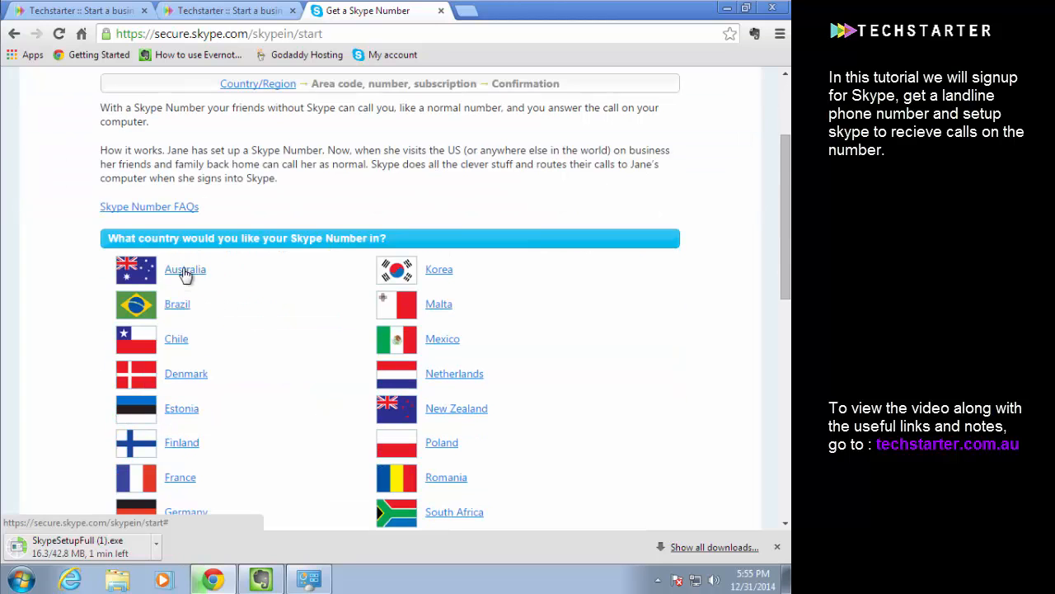
{"action": "scroll", "coordinate": [173, 296], "scroll_direction": "down", "scroll_amount": 1}
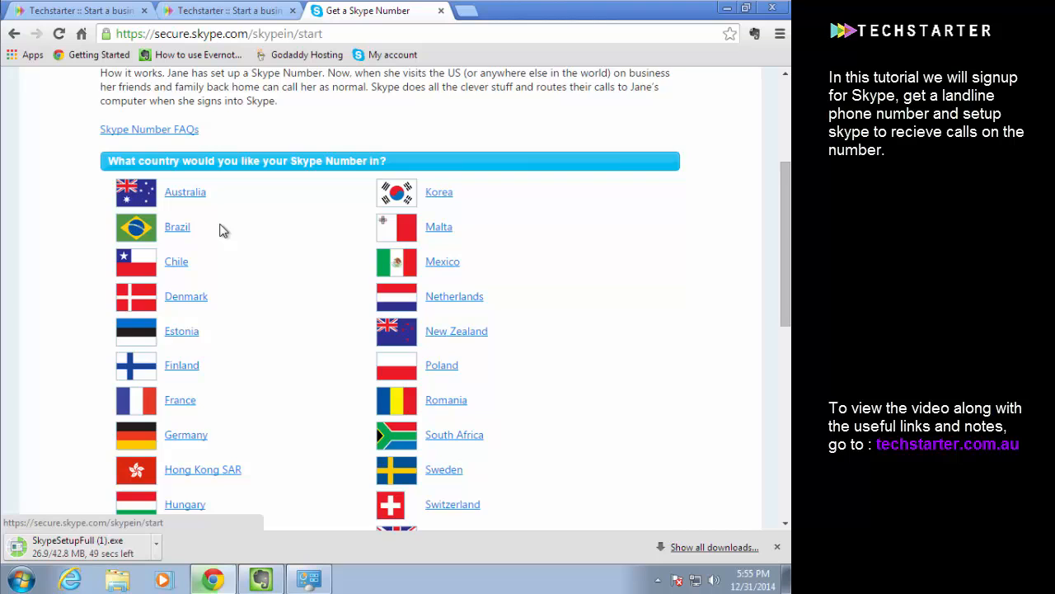
{"action": "scroll", "coordinate": [220, 225], "scroll_direction": "up", "scroll_amount": 1}
{"action": "scroll", "coordinate": [221, 225], "scroll_direction": "down", "scroll_amount": 1}
{"action": "left_click", "coordinate": [189, 195]}
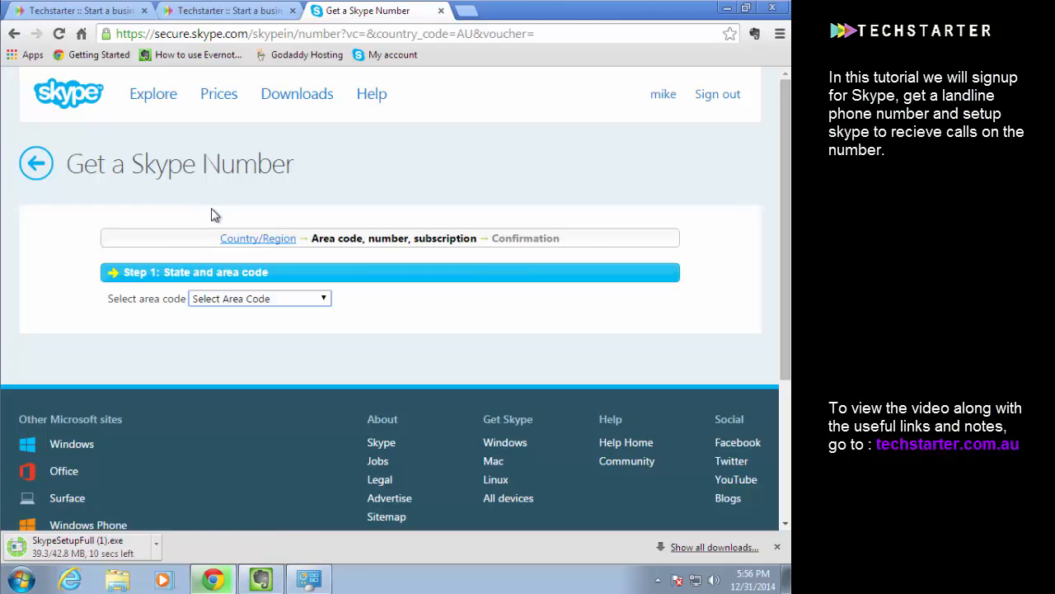
Set the area code to NSW - Sydney (028) and look through the other available area codes
{"action": "scroll", "coordinate": [211, 214], "scroll_direction": "down", "scroll_amount": 1}
{"action": "scroll", "coordinate": [211, 214], "scroll_direction": "up", "scroll_amount": 1}
{"action": "left_click", "coordinate": [219, 302]}
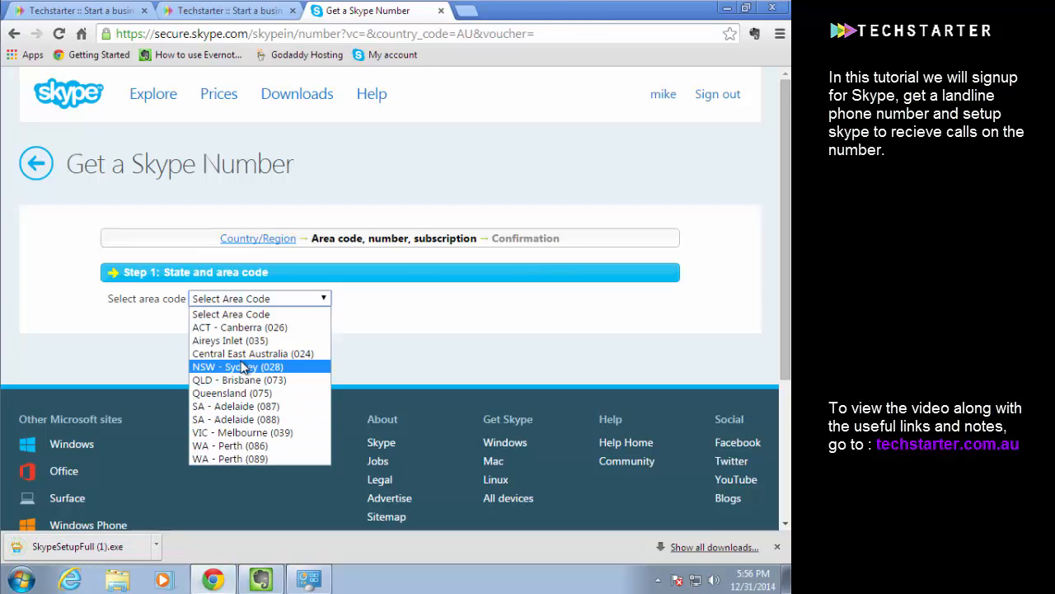
{"action": "left_click", "coordinate": [237, 366]}
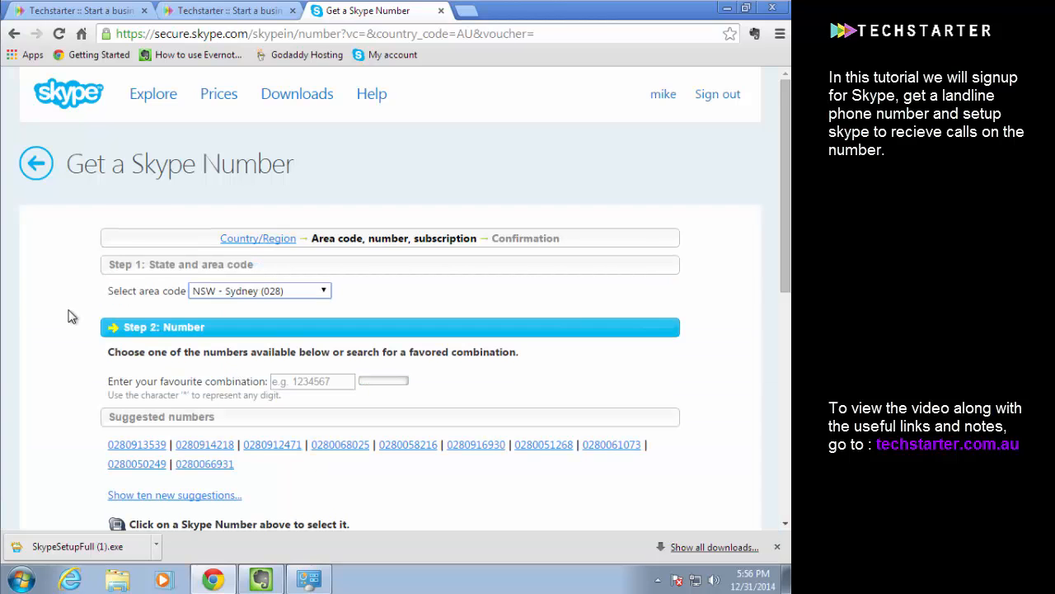
{"action": "scroll", "coordinate": [70, 315], "scroll_direction": "down", "scroll_amount": 1}
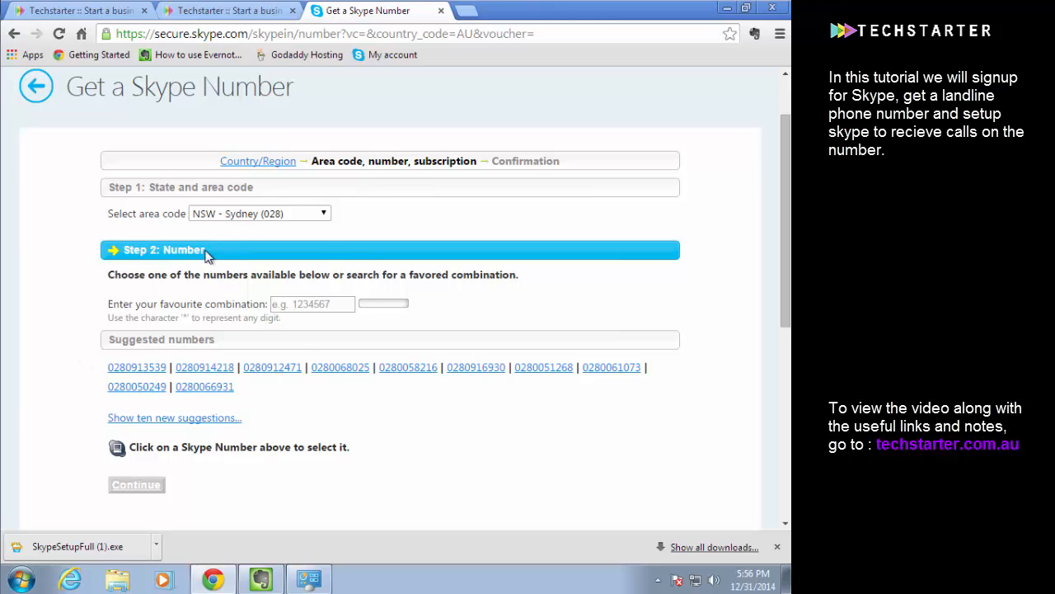
{"action": "left_click", "coordinate": [232, 218]}
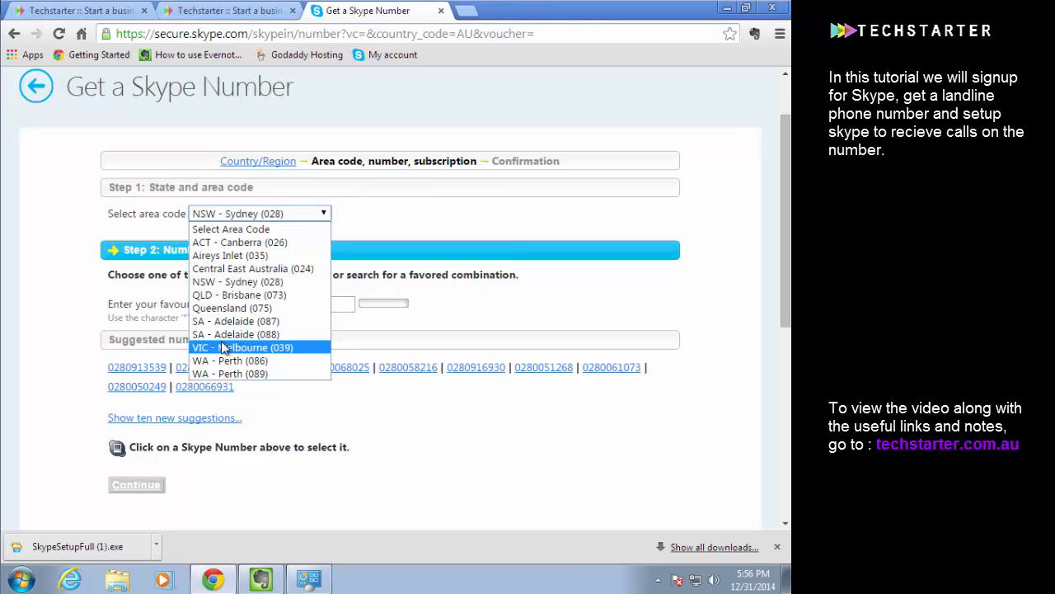
{"action": "left_click", "coordinate": [81, 265]}
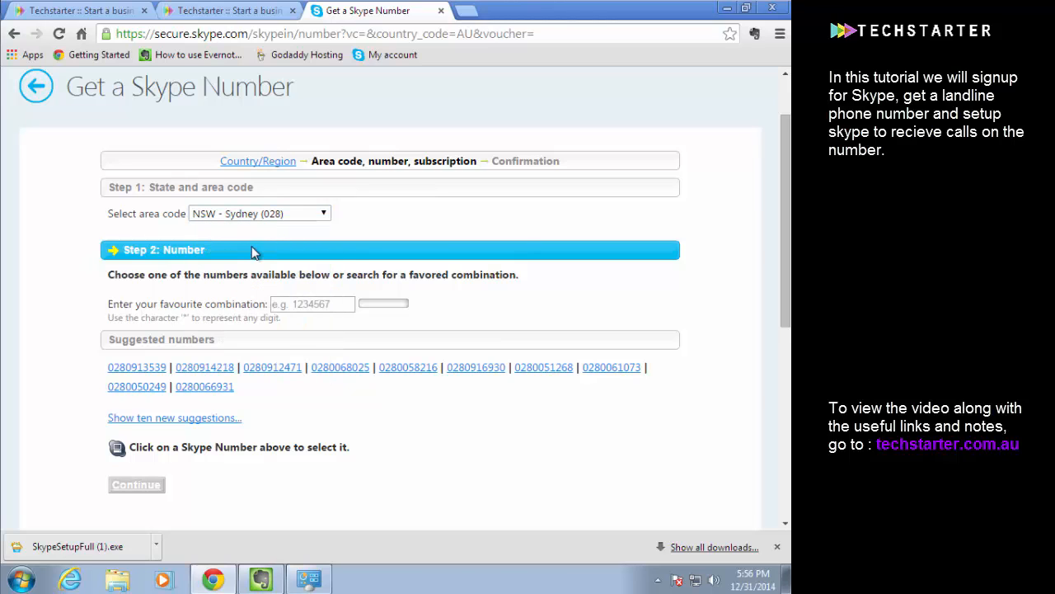
Look over the suggested numbers and search the Sydney area code for numbers containing the combination 111
{"action": "scroll", "coordinate": [169, 279], "scroll_direction": "down", "scroll_amount": 1}
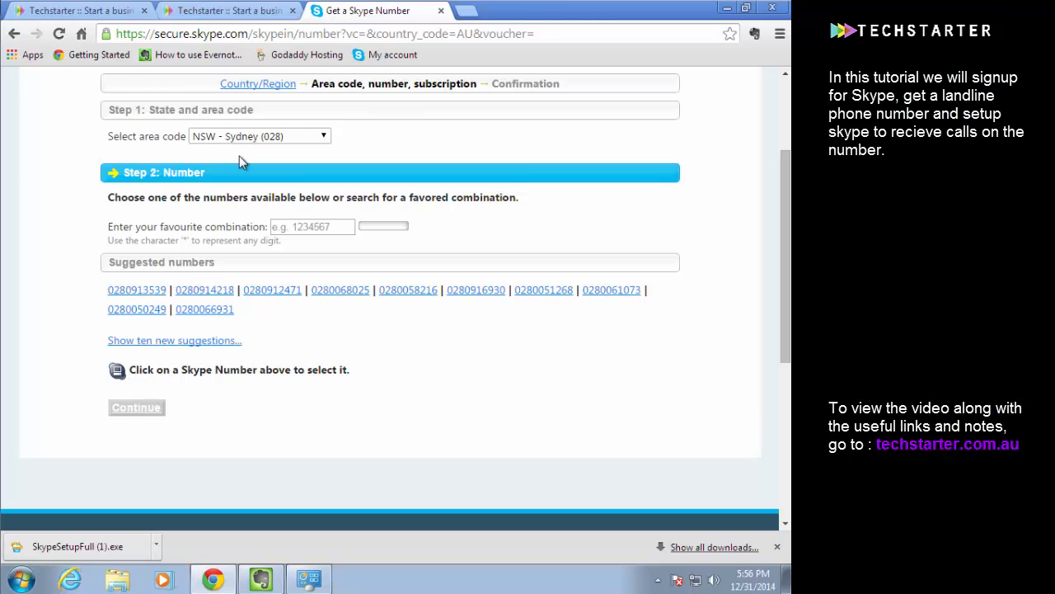
{"action": "scroll", "coordinate": [148, 249], "scroll_direction": "up", "scroll_amount": 1}
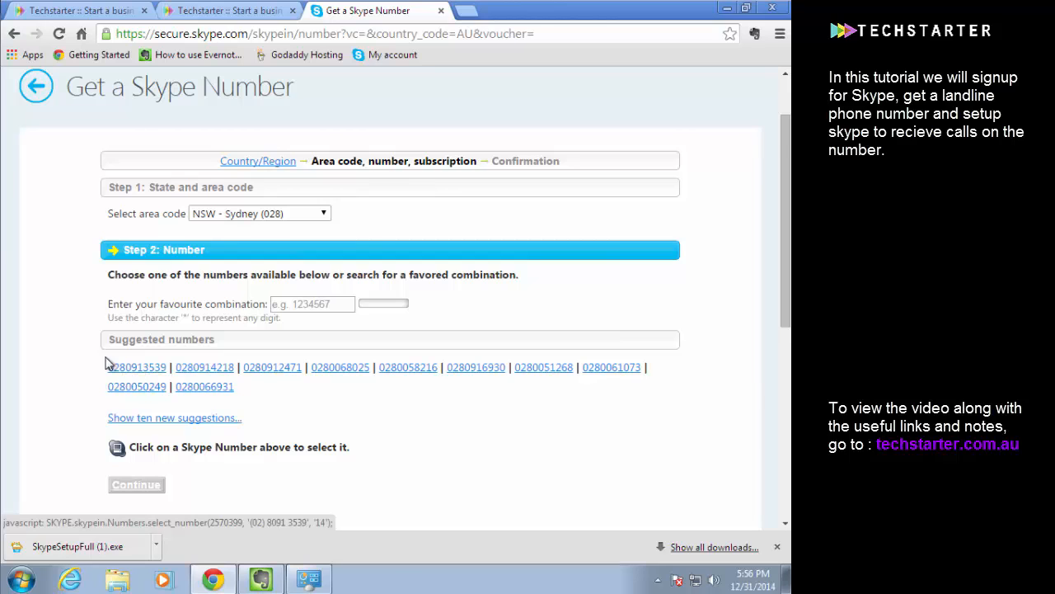
{"action": "scroll", "coordinate": [108, 365], "scroll_direction": "down", "scroll_amount": 1}
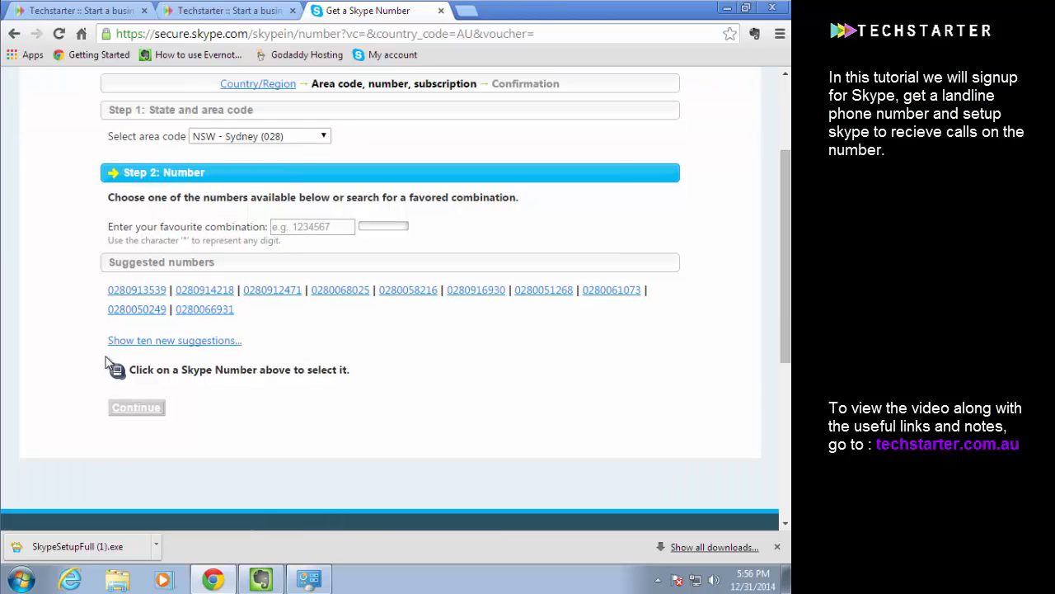
{"action": "left_click", "coordinate": [302, 228]}
{"action": "type", "text": "111"}
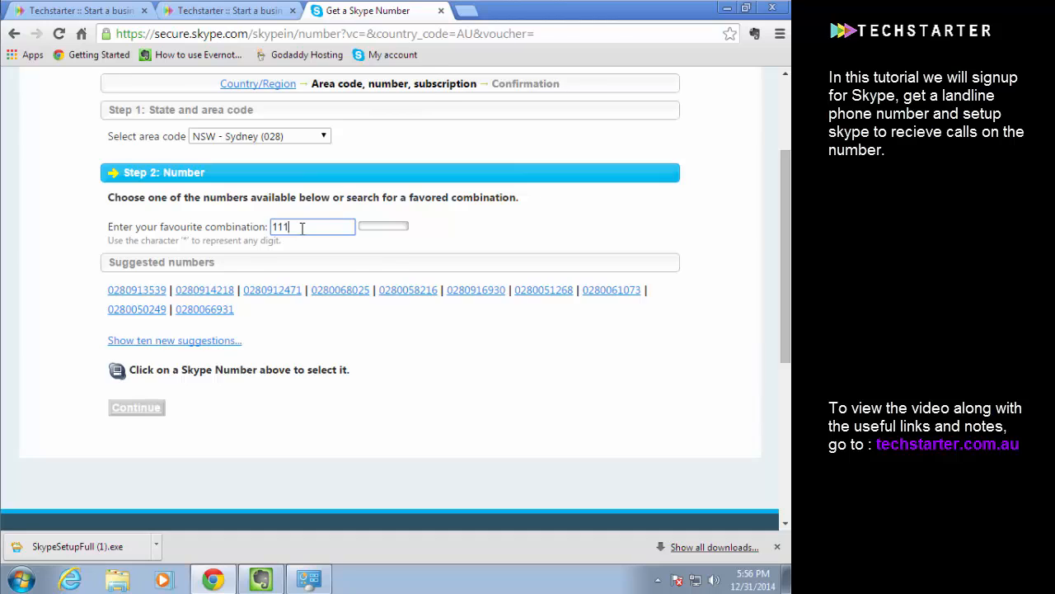
{"action": "scroll", "coordinate": [302, 228], "scroll_direction": "up", "scroll_amount": 1}
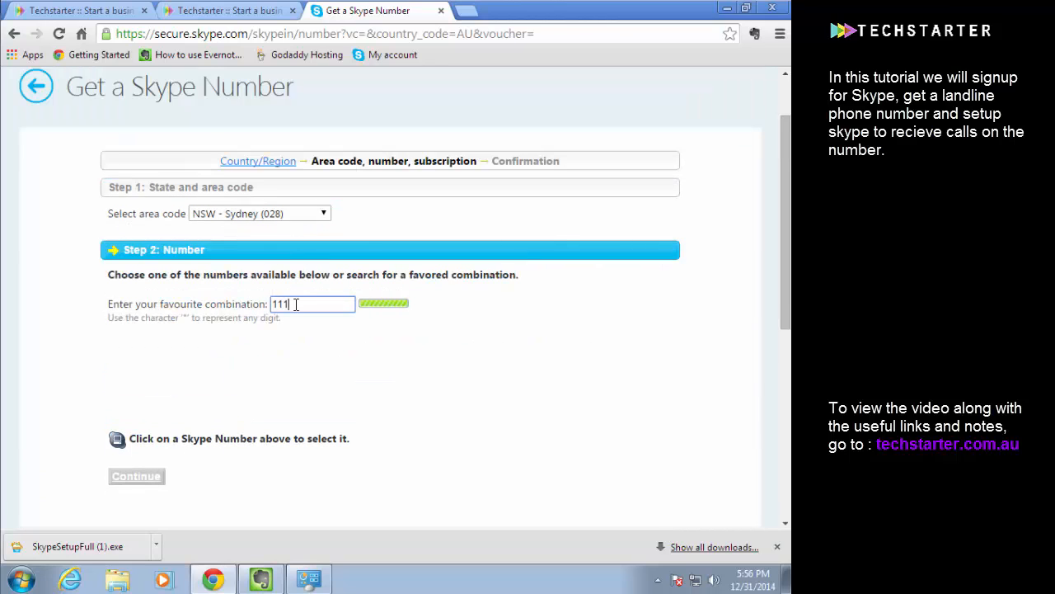
Search for available Sydney numbers containing the combination 123 instead
{"action": "left_click_drag", "start_coordinate": [296, 303], "coordinate": [251, 309]}
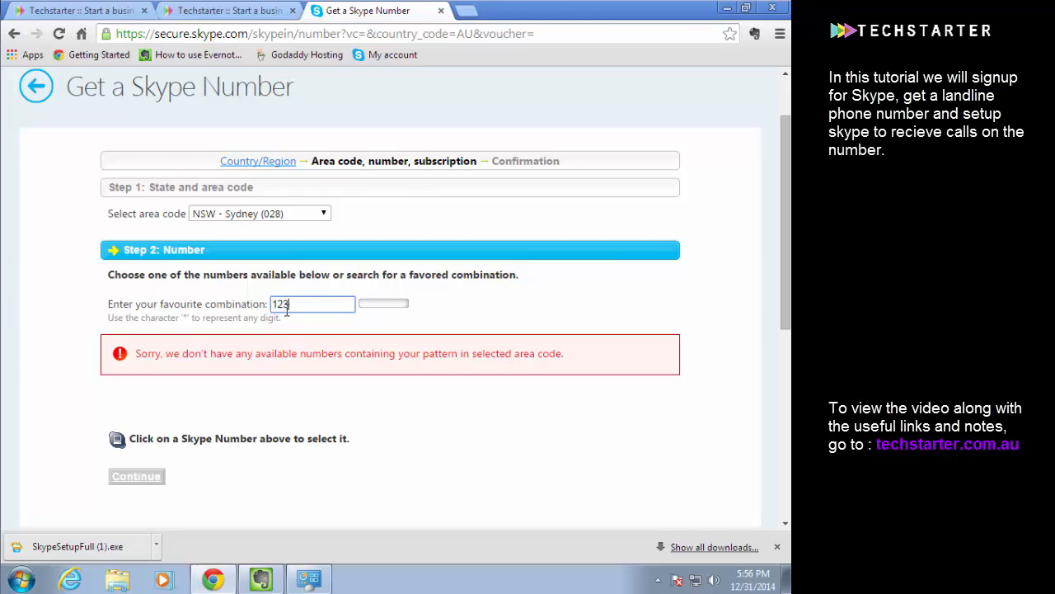
{"action": "type", "text": "123"}
{"action": "scroll", "coordinate": [287, 307], "scroll_direction": "up", "scroll_amount": 1}
{"action": "scroll", "coordinate": [287, 308], "scroll_direction": "down", "scroll_amount": 3}
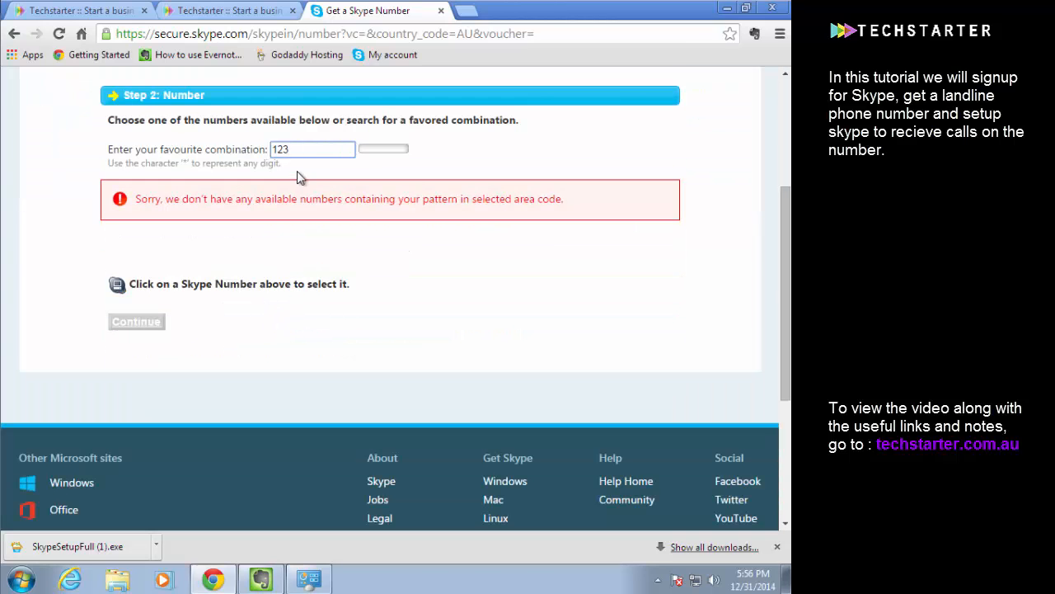
Look at the business phone number listed in the Techstarter guide page's site navigation
{"action": "left_click", "coordinate": [264, 10]}
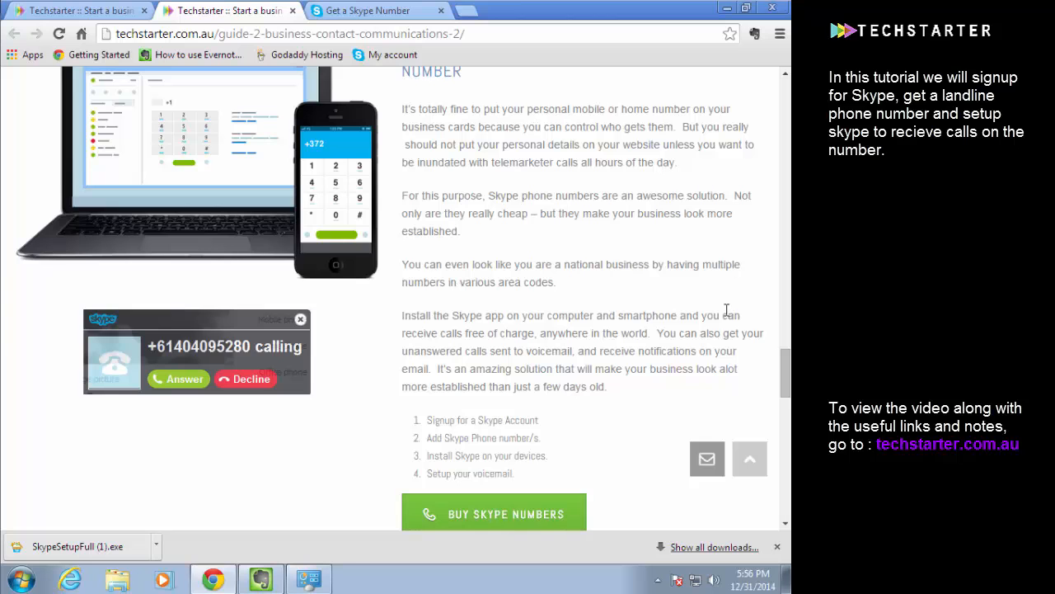
{"action": "left_click_drag", "start_coordinate": [779, 363], "coordinate": [772, 80]}
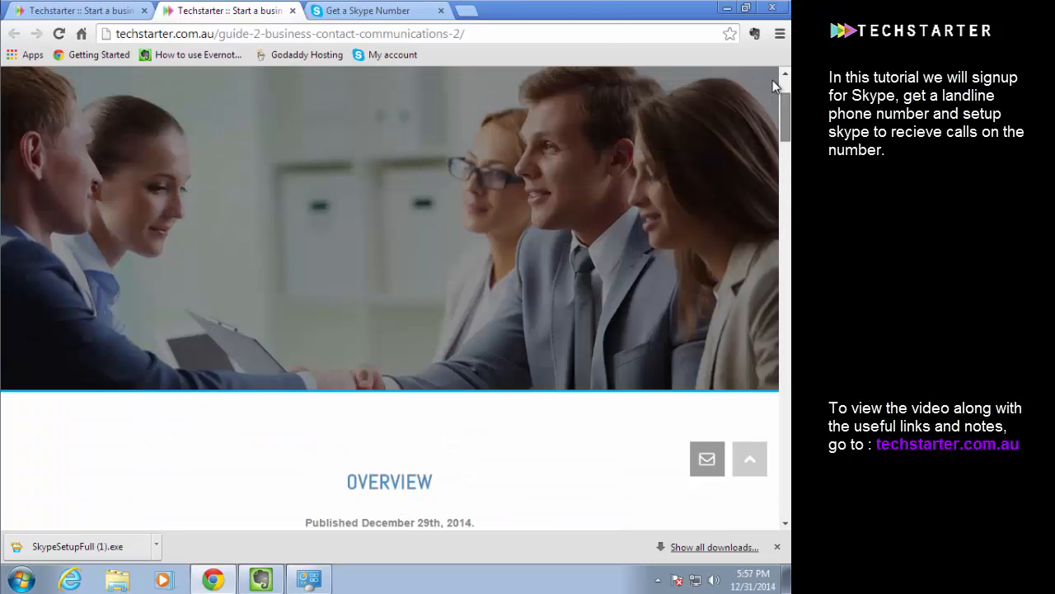
{"action": "left_click", "coordinate": [748, 104]}
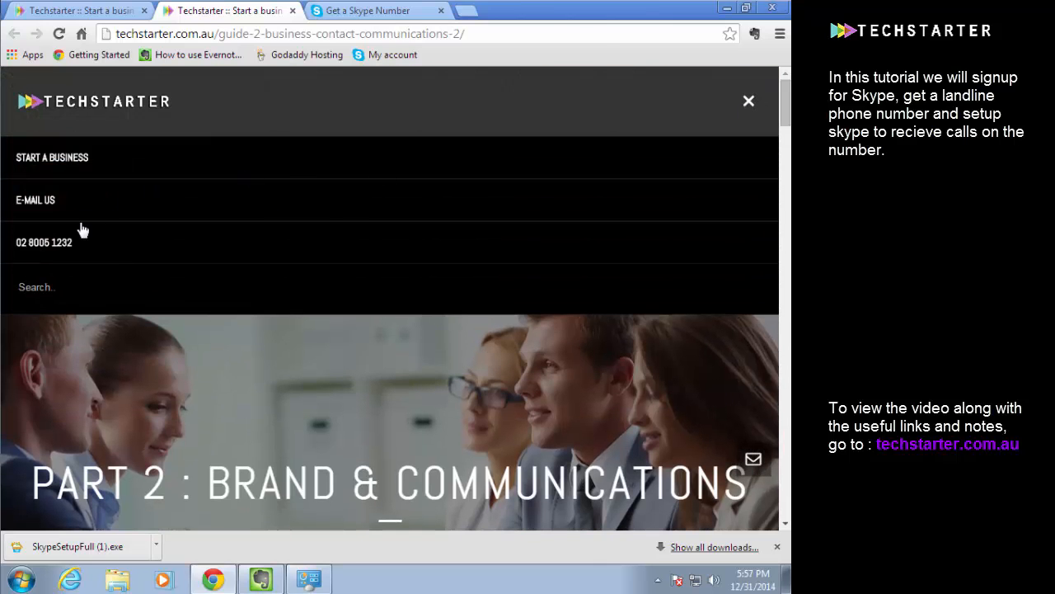
Return to the Skype Number page, choose the suggested Sydney number ending in 123 and continue to the purchase details
{"action": "left_click", "coordinate": [368, 13]}
{"action": "left_click", "coordinate": [149, 235]}
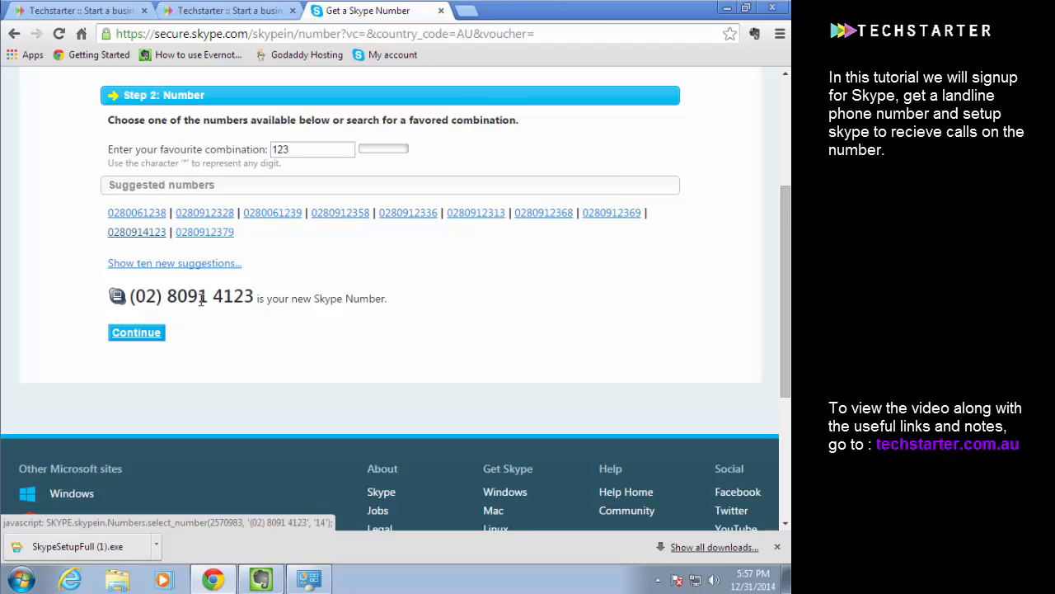
{"action": "left_click", "coordinate": [144, 335]}
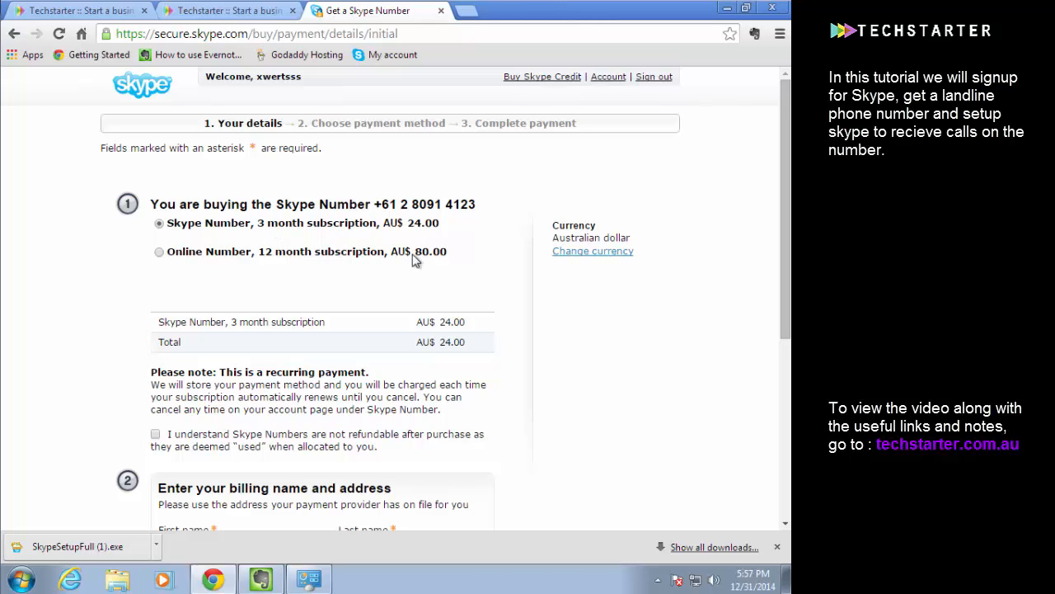
Choose the Online Number 12 month subscription and start on the billing name and address form
{"action": "left_click", "coordinate": [160, 251]}
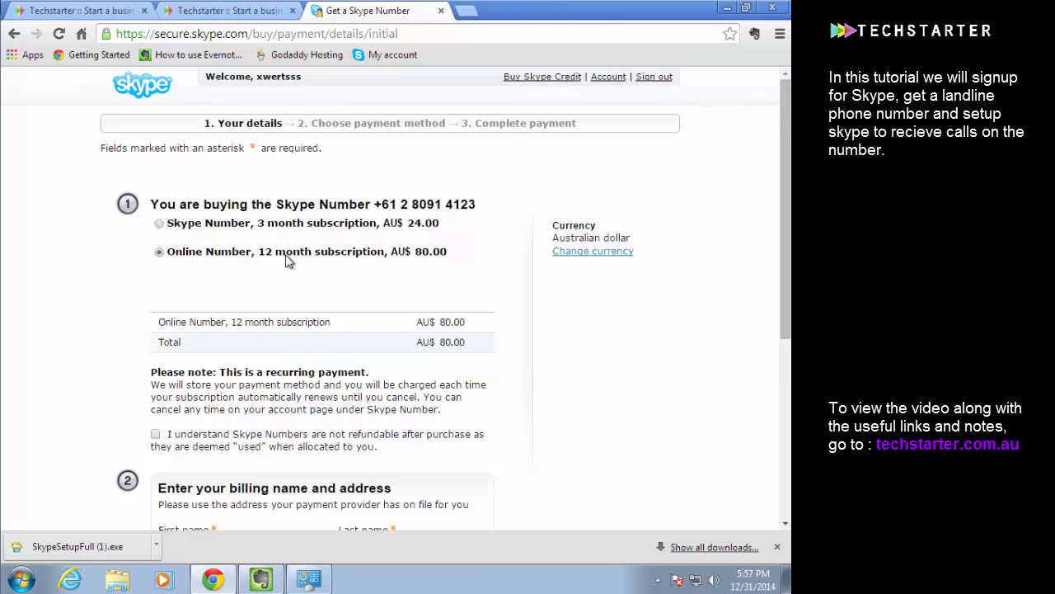
{"action": "scroll", "coordinate": [288, 261], "scroll_direction": "down", "scroll_amount": 1}
{"action": "scroll", "coordinate": [285, 262], "scroll_direction": "up", "scroll_amount": 1}
{"action": "scroll", "coordinate": [280, 263], "scroll_direction": "down", "scroll_amount": 1}
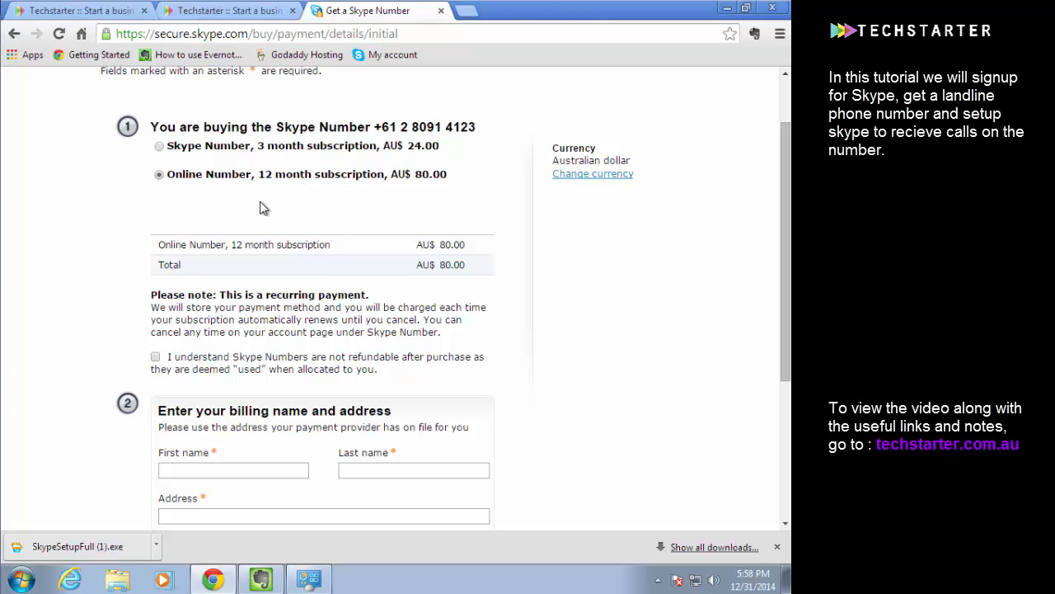
{"action": "scroll", "coordinate": [261, 208], "scroll_direction": "down", "scroll_amount": 3}
{"action": "left_click", "coordinate": [230, 234]}
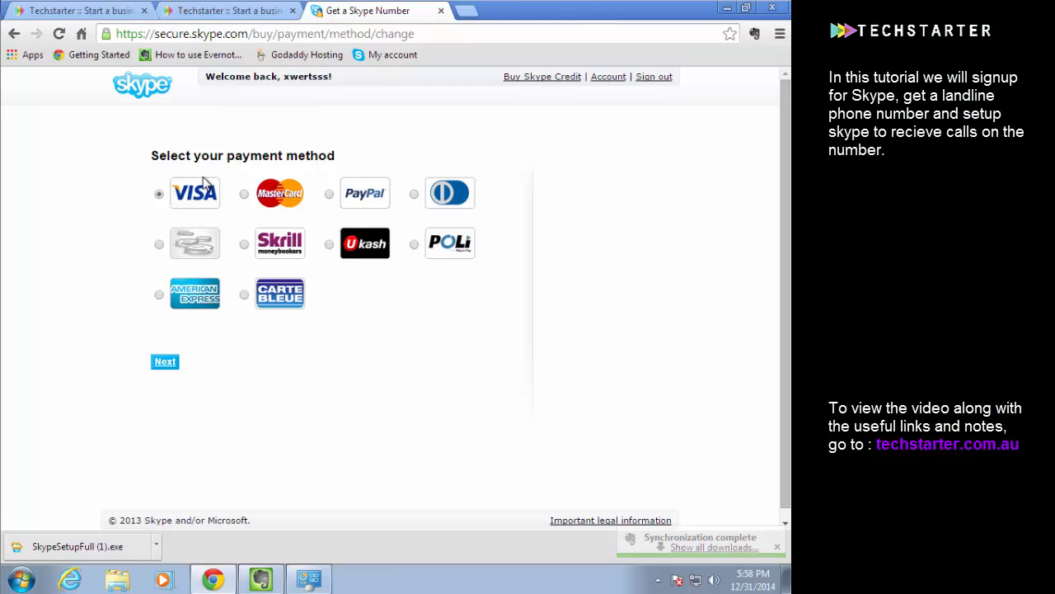
Choose PayPal as the payment method, then accept the non-refundable notice and Terms of Service and proceed to payment
{"action": "left_click", "coordinate": [330, 197]}
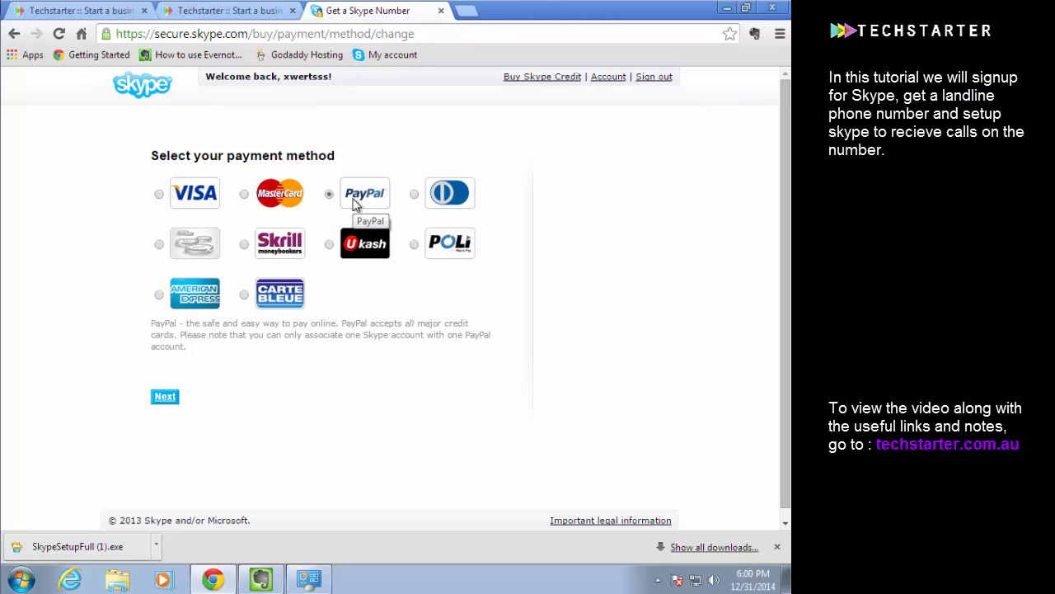
{"action": "left_click", "coordinate": [174, 401]}
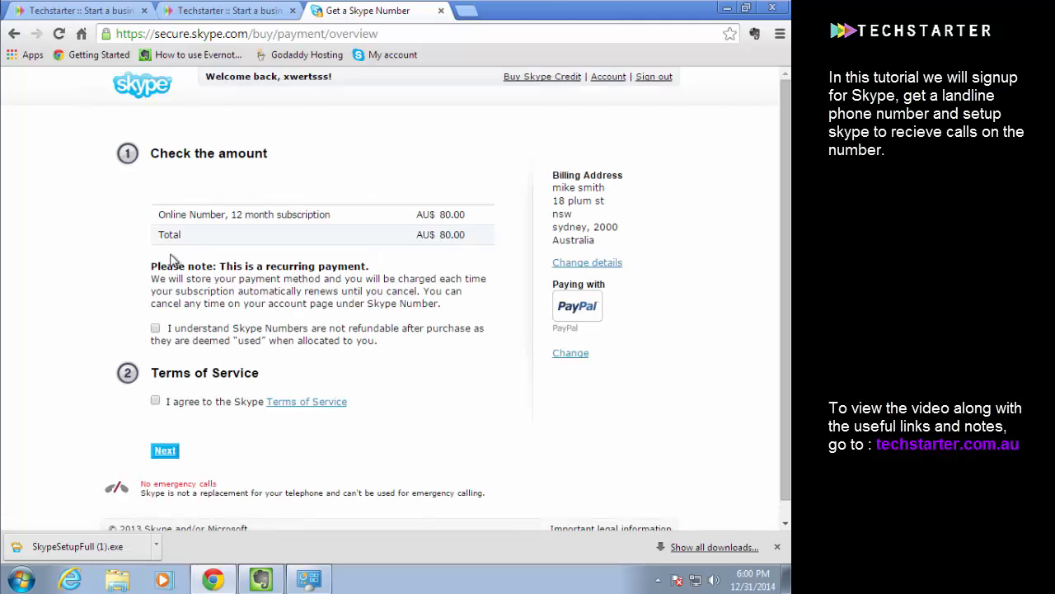
{"action": "left_click", "coordinate": [156, 328]}
{"action": "left_click", "coordinate": [157, 402]}
{"action": "scroll", "coordinate": [169, 445], "scroll_direction": "down", "scroll_amount": 1}
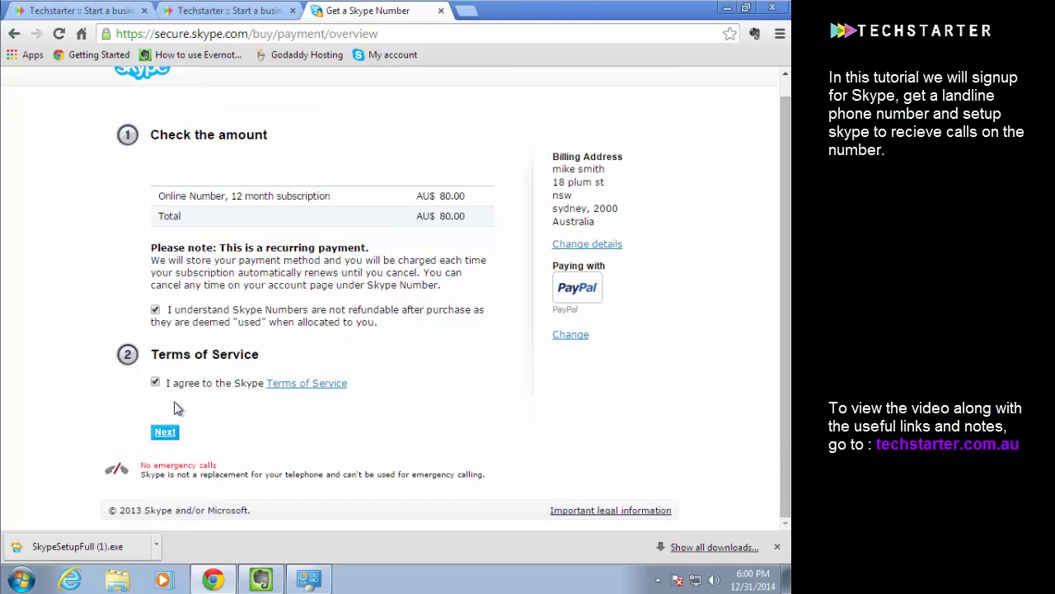
{"action": "left_click", "coordinate": [167, 433]}
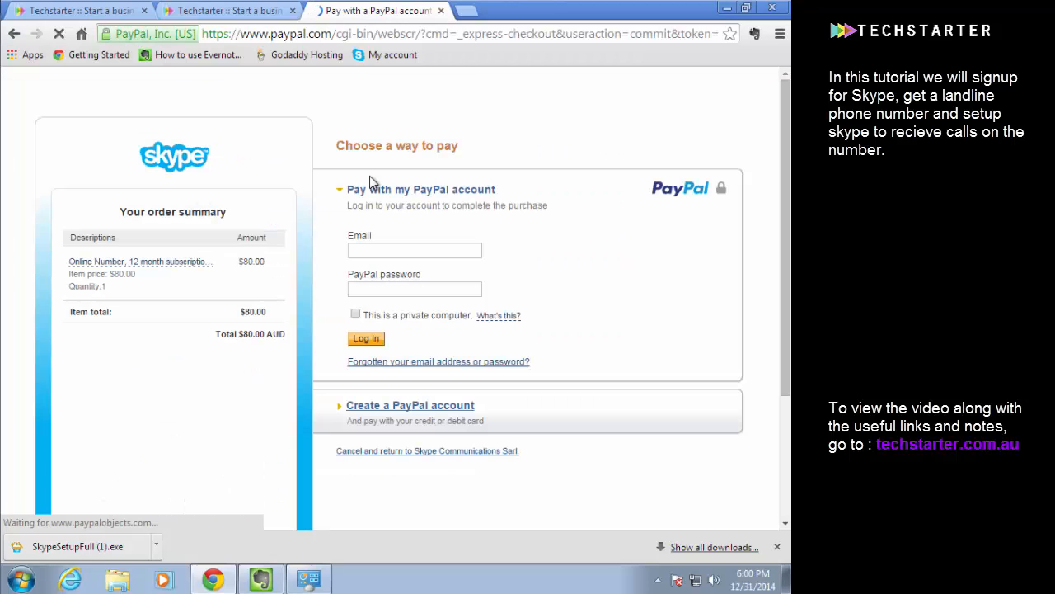
Open the Create a PayPal account form and review its card, personal, address and contact fields
{"action": "scroll", "coordinate": [411, 135], "scroll_direction": "down", "scroll_amount": 1}
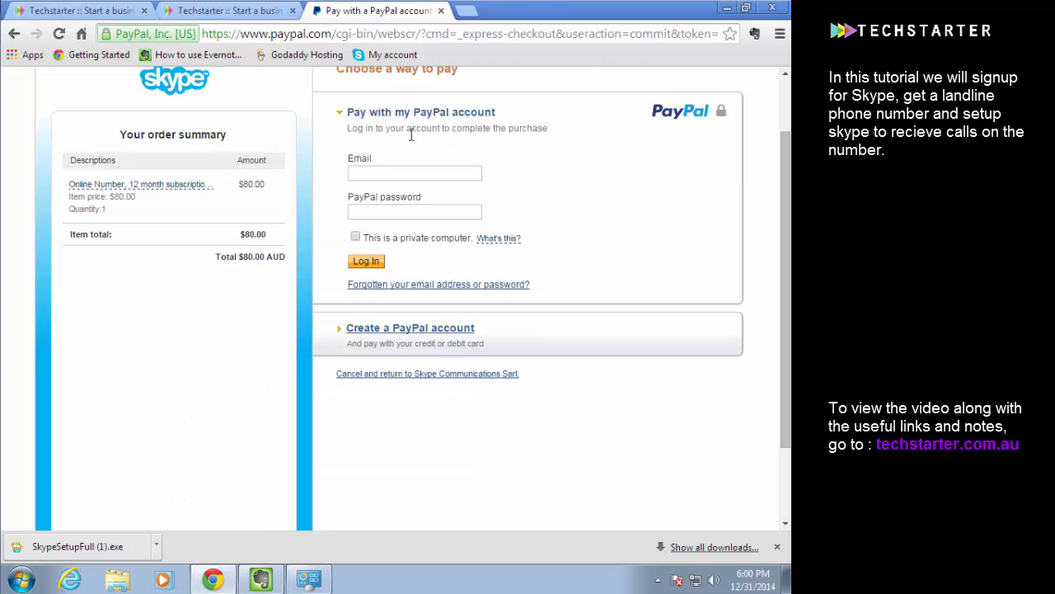
{"action": "left_click", "coordinate": [356, 328]}
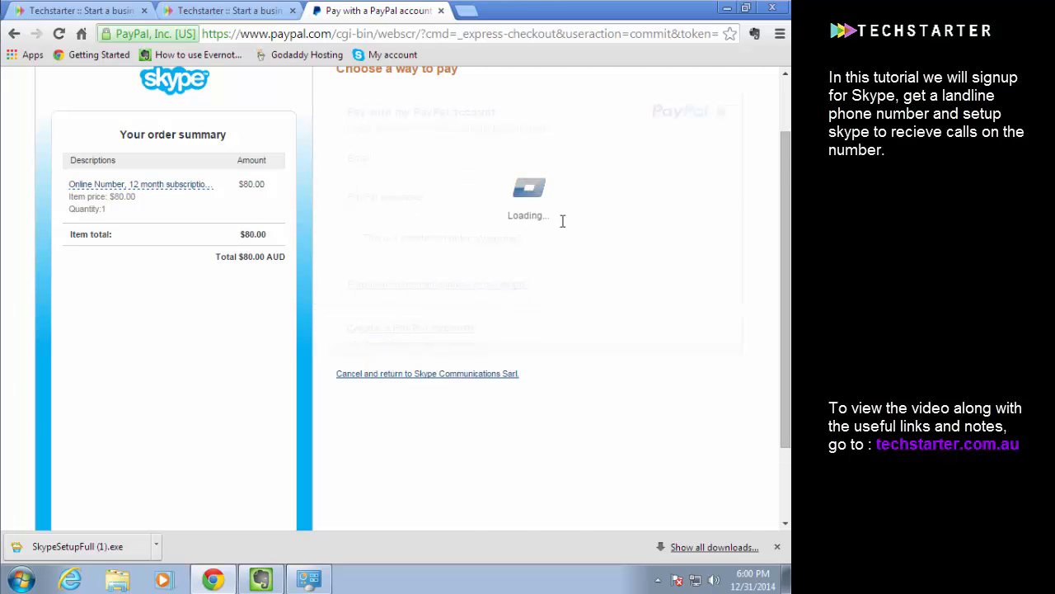
{"action": "scroll", "coordinate": [536, 212], "scroll_direction": "down", "scroll_amount": 1}
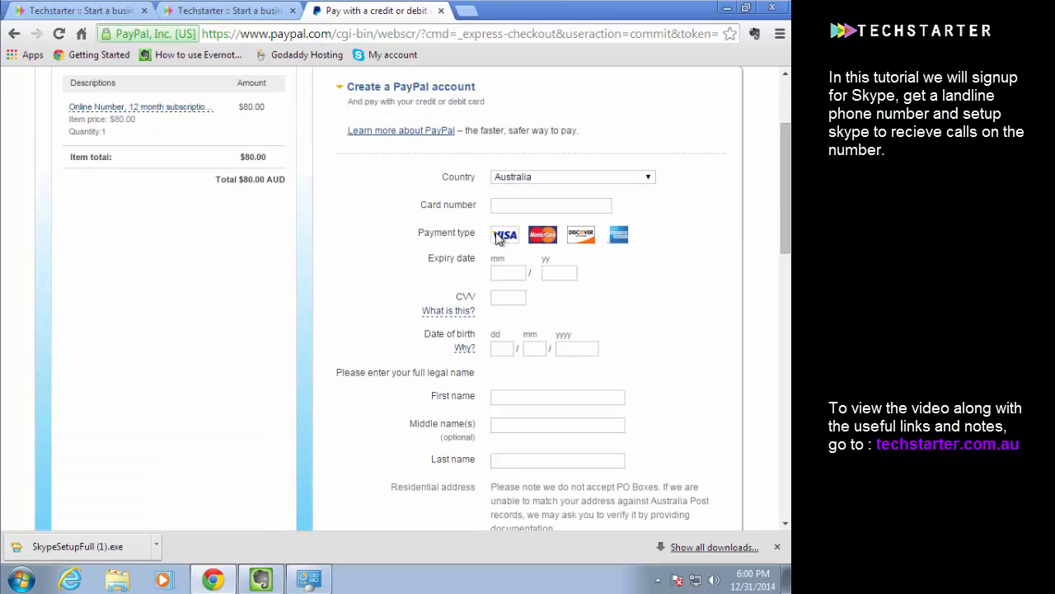
{"action": "scroll", "coordinate": [512, 207], "scroll_direction": "down", "scroll_amount": 1}
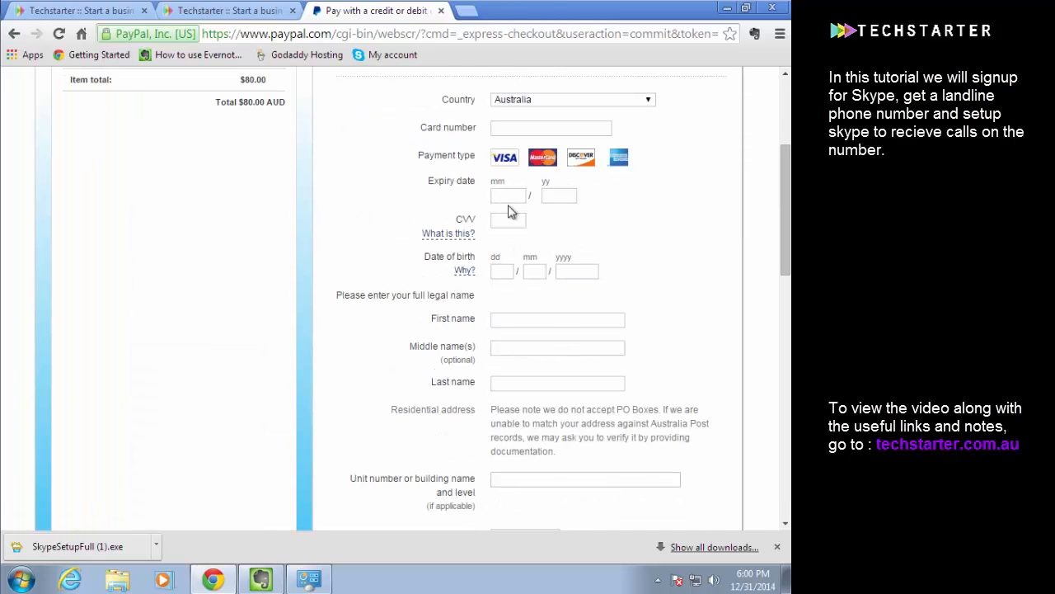
{"action": "scroll", "coordinate": [511, 206], "scroll_direction": "up", "scroll_amount": 1}
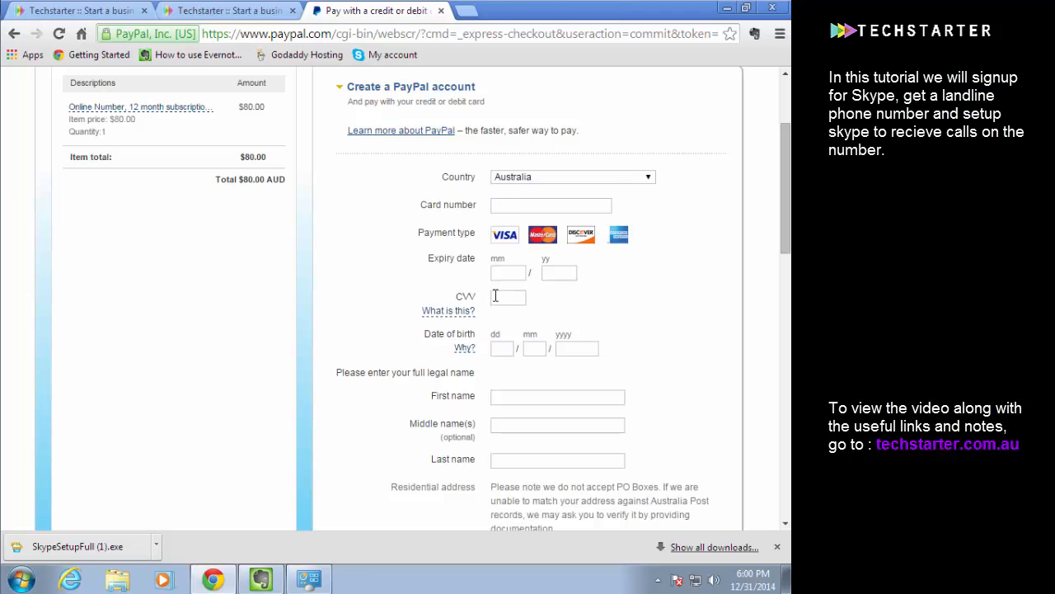
{"action": "scroll", "coordinate": [496, 268], "scroll_direction": "down", "scroll_amount": 8}
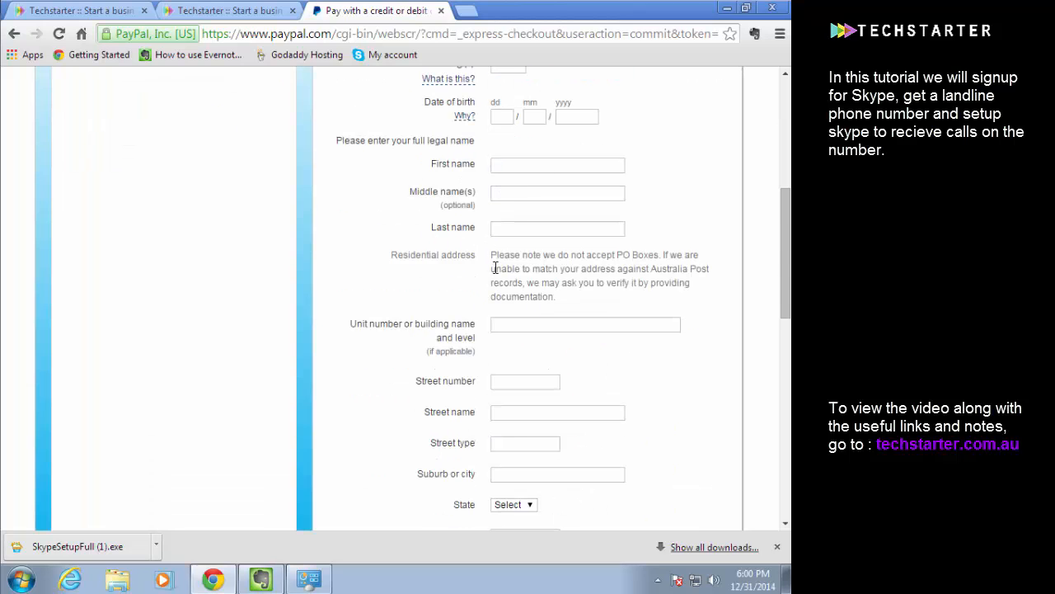
{"action": "scroll", "coordinate": [495, 271], "scroll_direction": "down", "scroll_amount": 3}
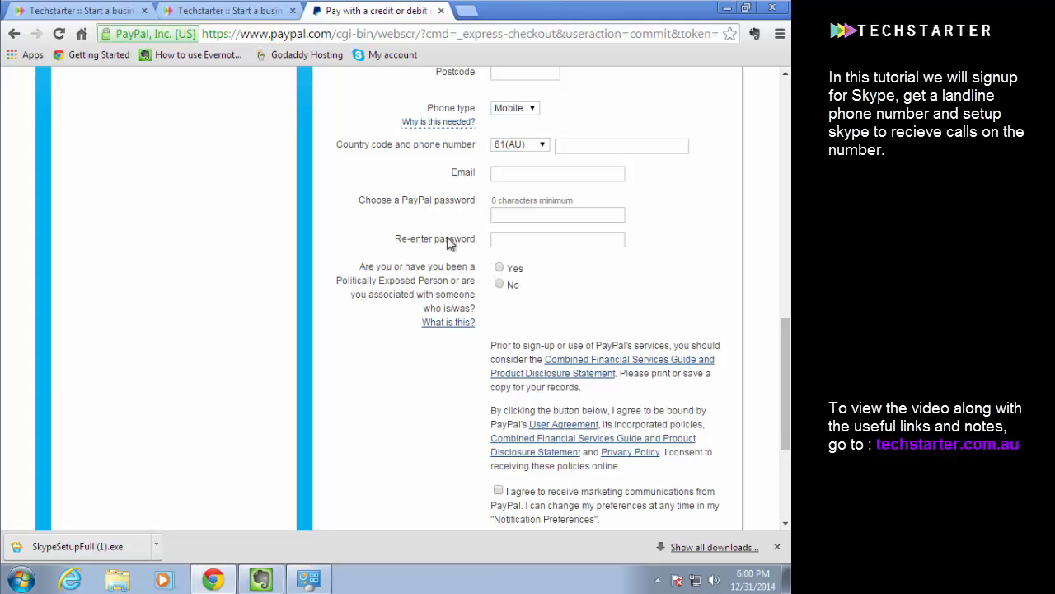
Point out the PayPal password field label and agree to receive marketing communications from PayPal
{"action": "left_click_drag", "start_coordinate": [401, 203], "coordinate": [470, 211]}
{"action": "left_click", "coordinate": [463, 218]}
{"action": "scroll", "coordinate": [460, 221], "scroll_direction": "down", "scroll_amount": 1}
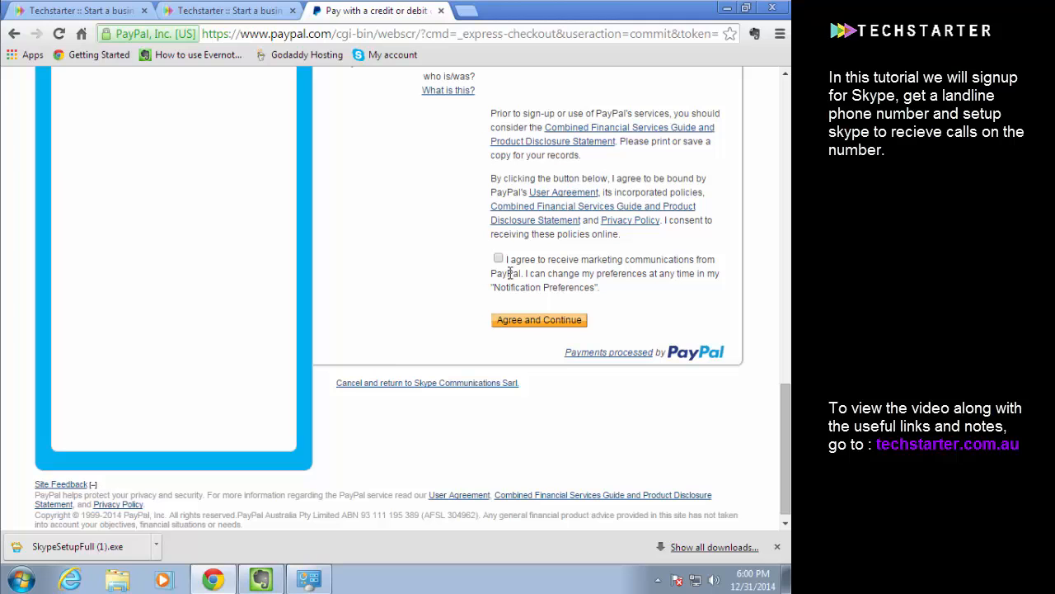
{"action": "left_click", "coordinate": [498, 260]}
Look over the whole PayPal account form again, briefly bringing up the Evernote window in between
{"action": "scroll", "coordinate": [518, 326], "scroll_direction": "up", "scroll_amount": 15}
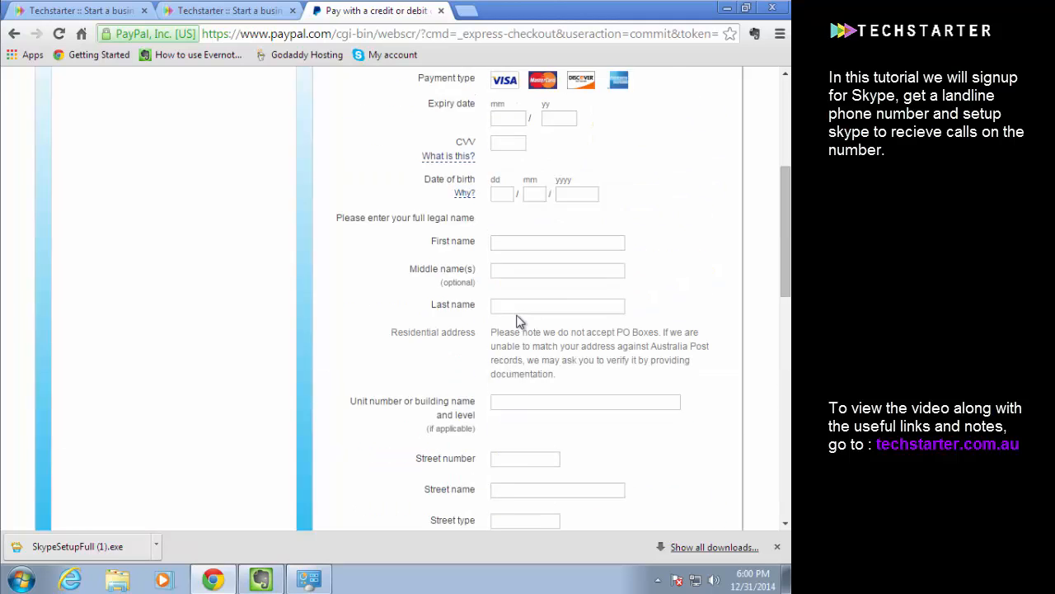
{"action": "scroll", "coordinate": [503, 320], "scroll_direction": "down", "scroll_amount": 11}
{"action": "scroll", "coordinate": [497, 316], "scroll_direction": "down", "scroll_amount": 3}
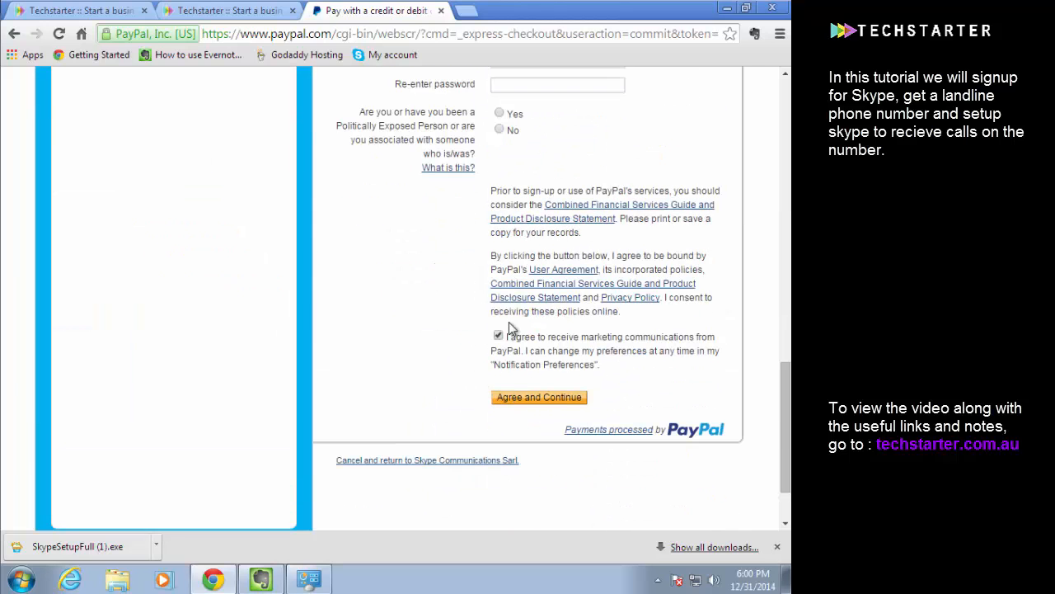
{"action": "left_click", "coordinate": [271, 579]}
{"action": "left_click", "coordinate": [271, 579]}
{"action": "scroll", "coordinate": [337, 345], "scroll_direction": "up", "scroll_amount": 5}
{"action": "scroll", "coordinate": [337, 344], "scroll_direction": "up", "scroll_amount": 10}
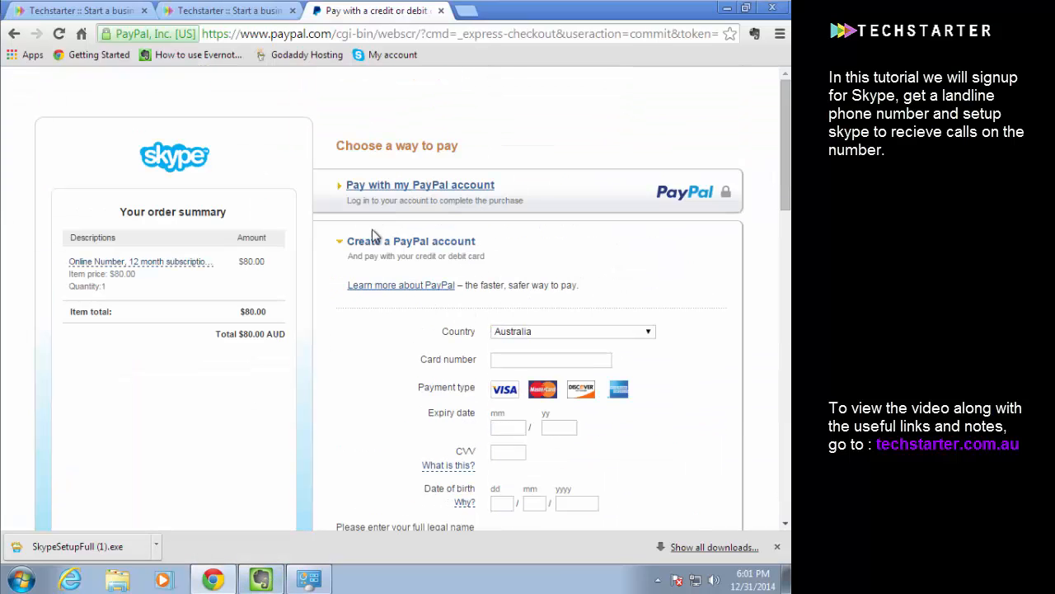
{"action": "scroll", "coordinate": [370, 177], "scroll_direction": "down", "scroll_amount": 10}
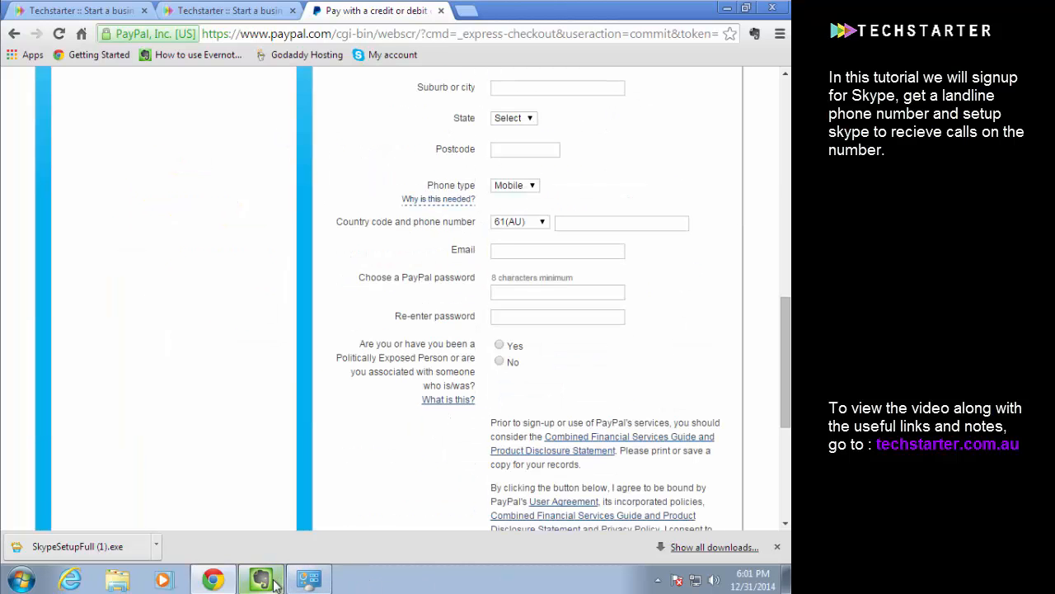
{"action": "scroll", "coordinate": [481, 239], "scroll_direction": "down", "scroll_amount": 5}
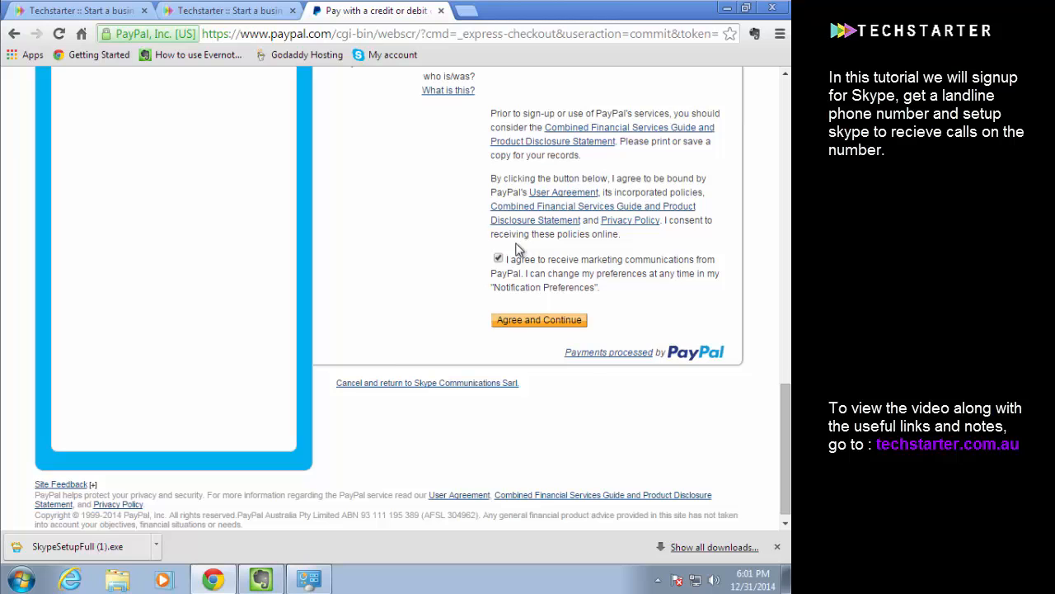
{"action": "scroll", "coordinate": [518, 247], "scroll_direction": "up", "scroll_amount": 1}
{"action": "scroll", "coordinate": [518, 270], "scroll_direction": "up", "scroll_amount": 14}
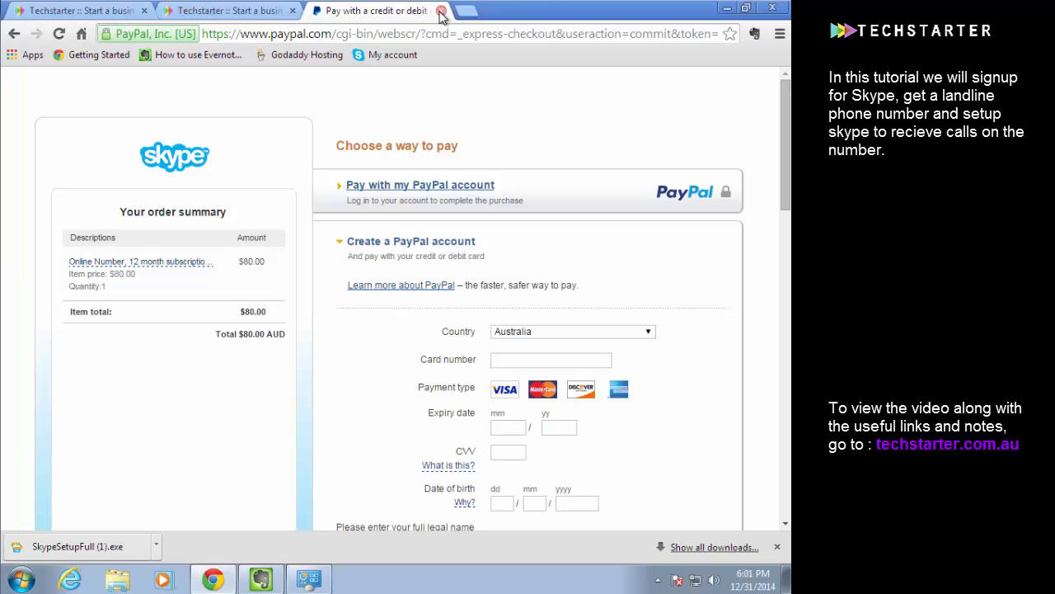
Run SkypeSetupFull (1).exe with permission to make changes, and clear the browser and Programs and Features windows from in front of it
{"action": "left_click", "coordinate": [66, 550]}
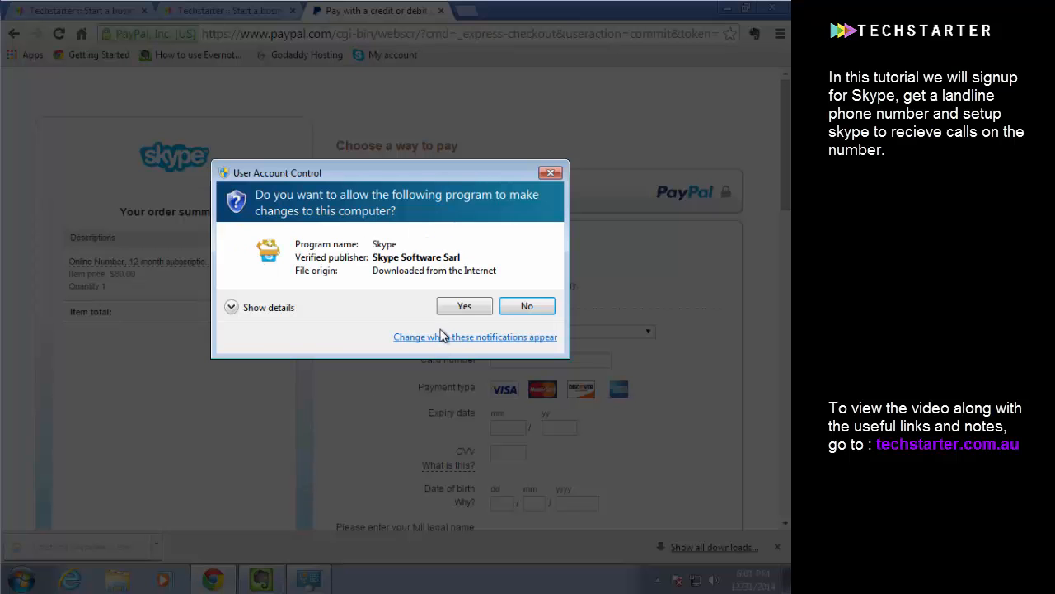
{"action": "left_click", "coordinate": [463, 307]}
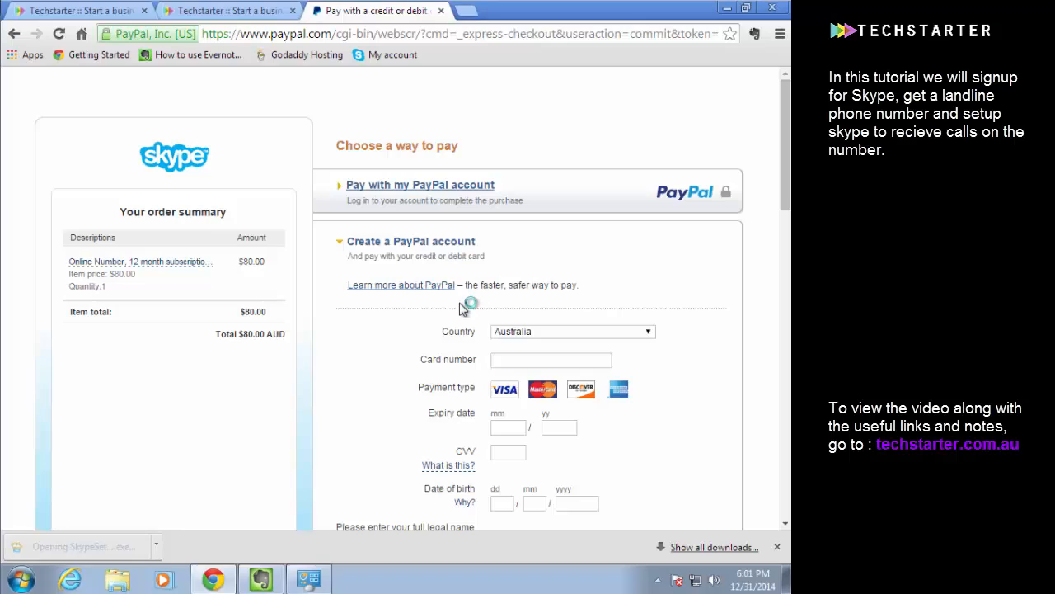
{"action": "left_click", "coordinate": [725, 12]}
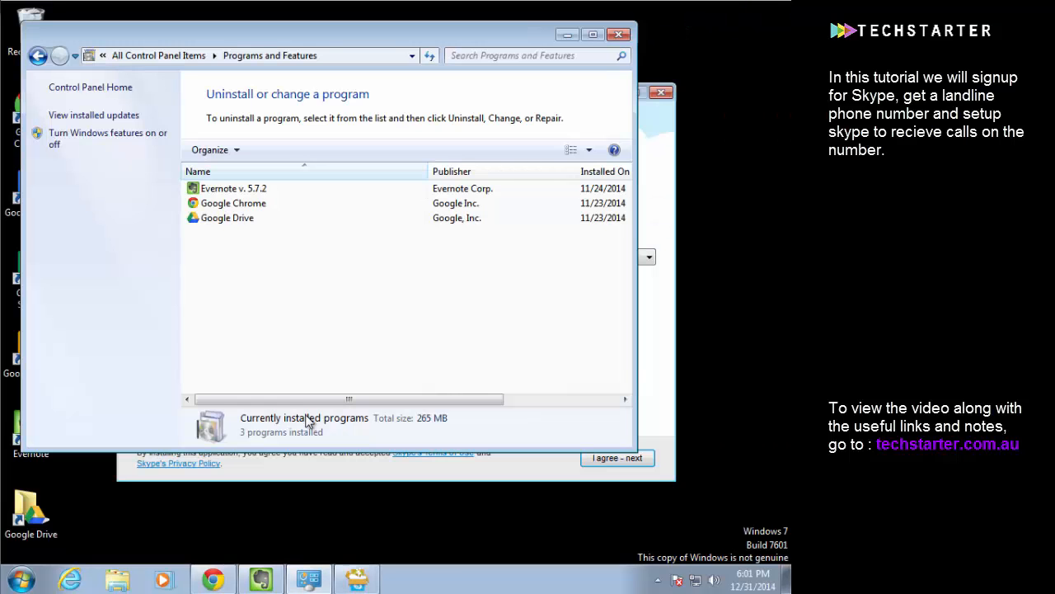
{"action": "left_click", "coordinate": [219, 580]}
{"action": "left_click", "coordinate": [220, 580]}
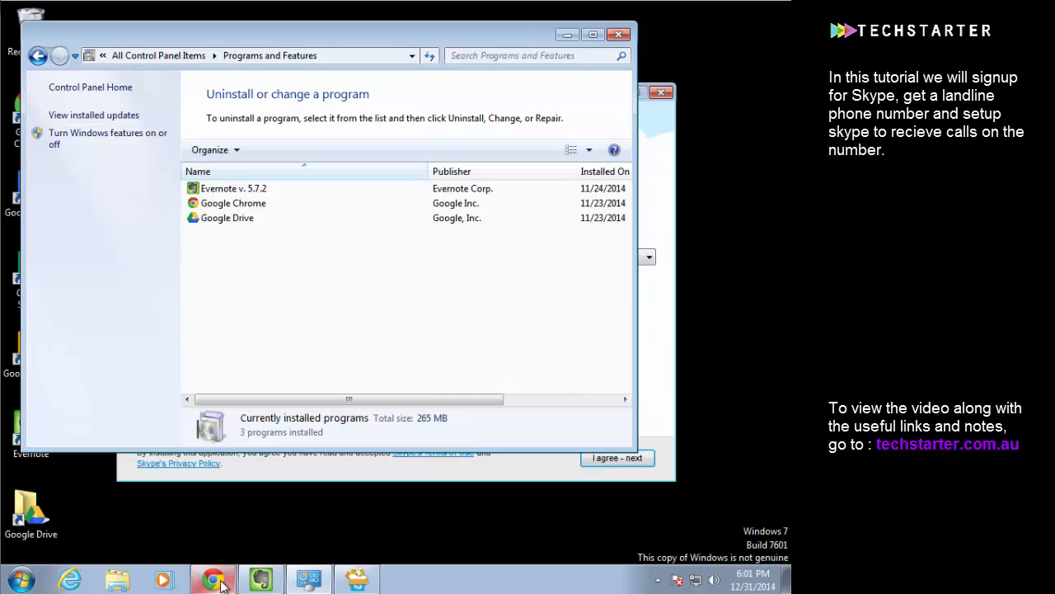
{"action": "left_click", "coordinate": [618, 34]}
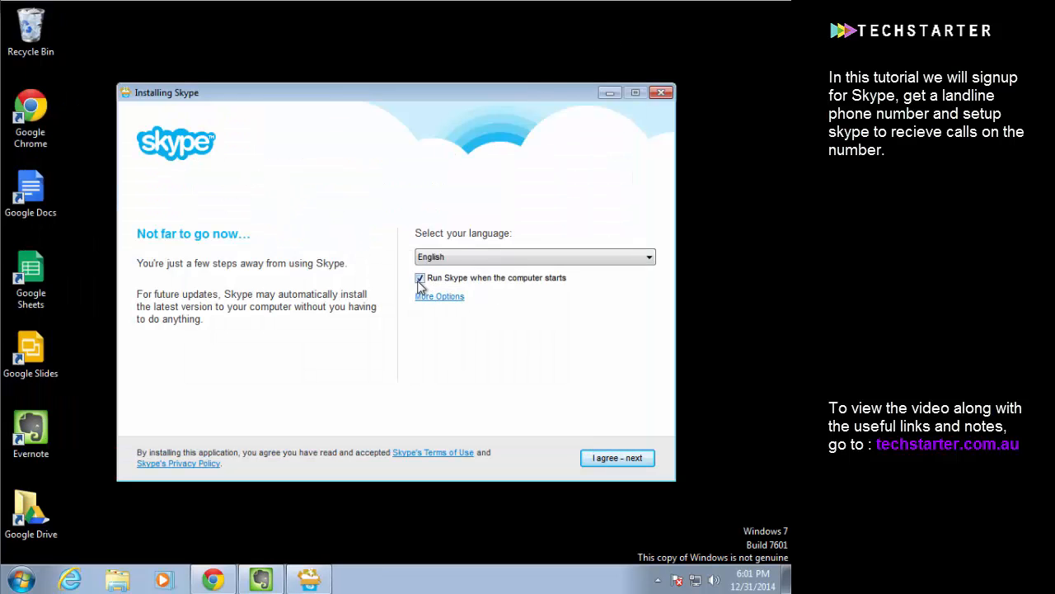
Accept Skype's terms with Skype Click to Call included, and opt out of Bing as search engine and MSN as homepage
{"action": "left_click", "coordinate": [599, 457]}
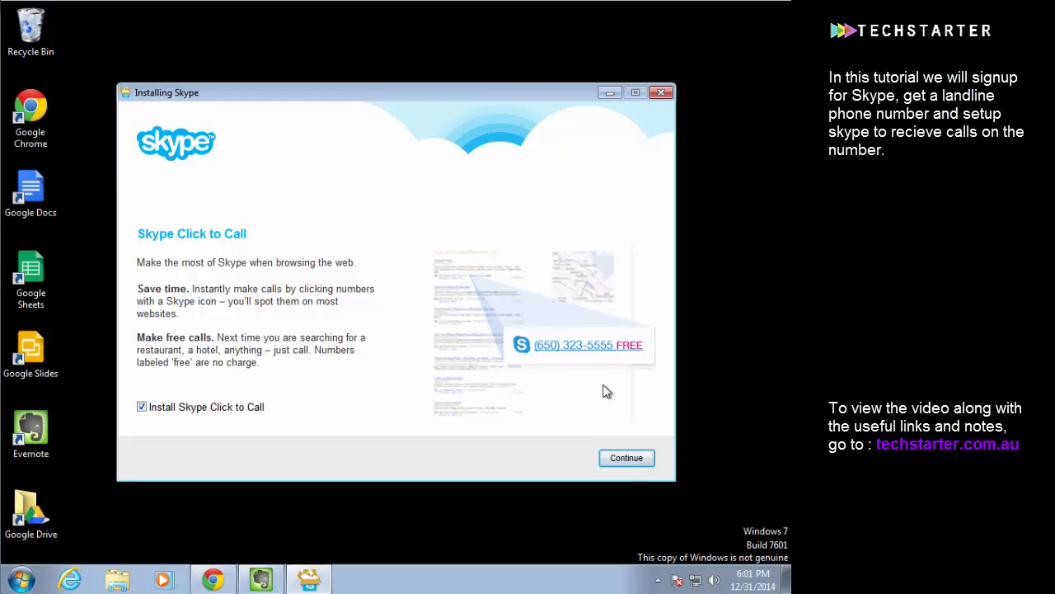
{"action": "left_click", "coordinate": [629, 461]}
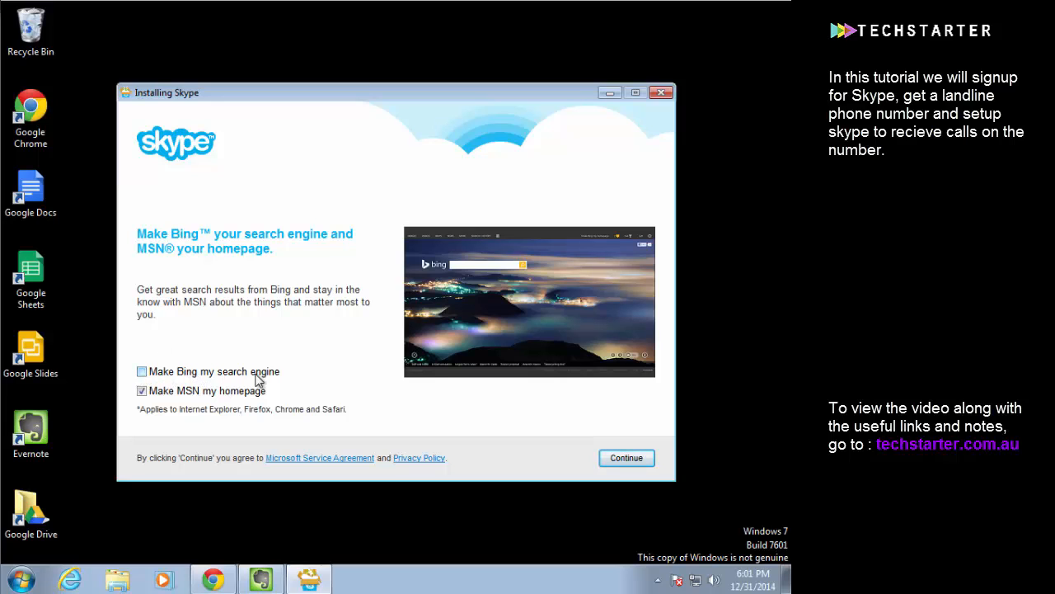
{"action": "left_click", "coordinate": [142, 392]}
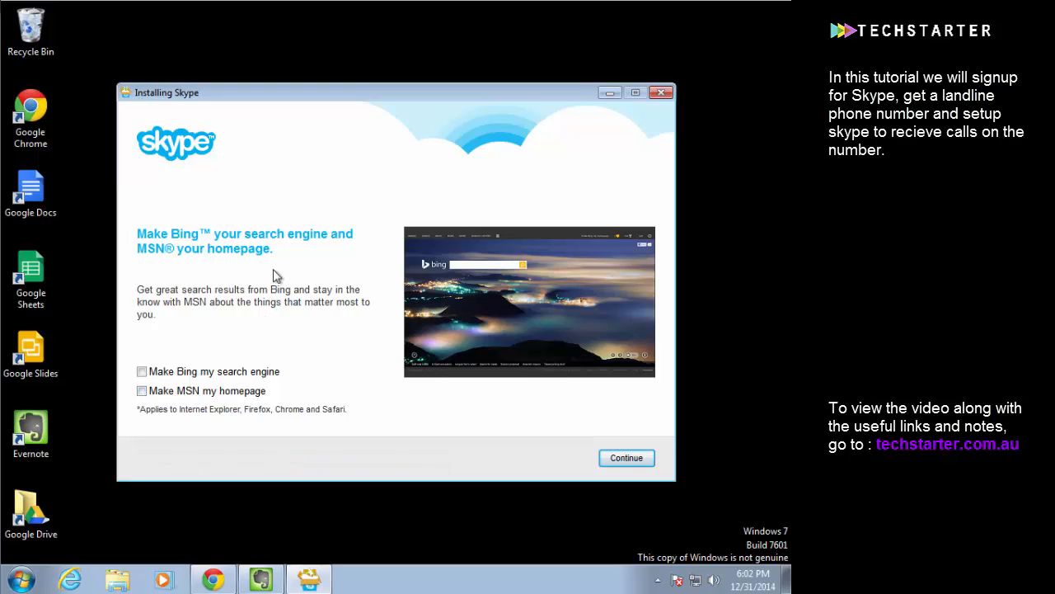
Finish the Skype installation and sign in with the Skype Name techstarter and the account password
{"action": "left_click", "coordinate": [625, 458]}
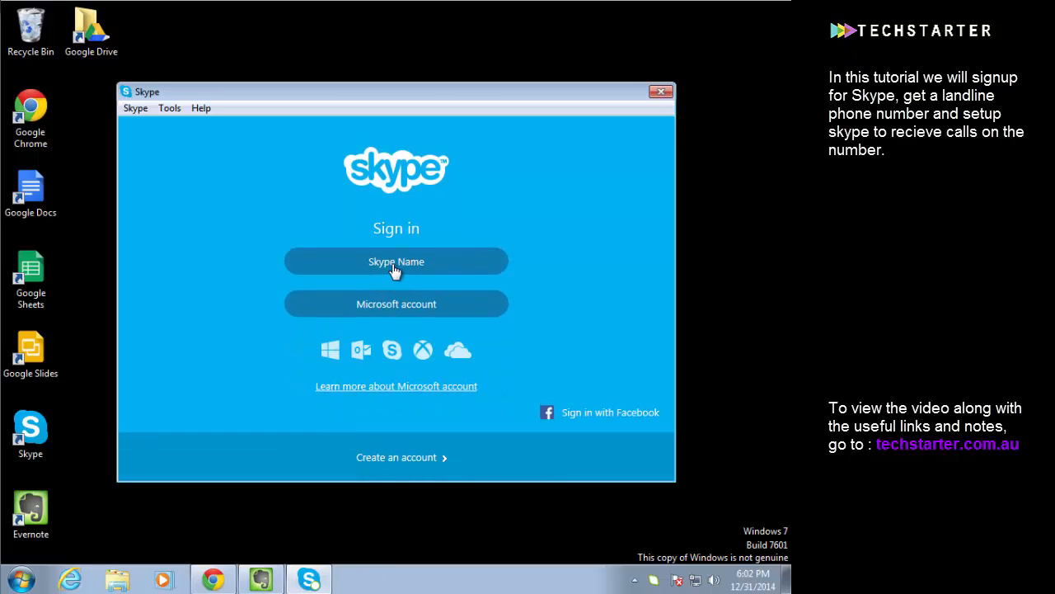
{"action": "left_click", "coordinate": [394, 262]}
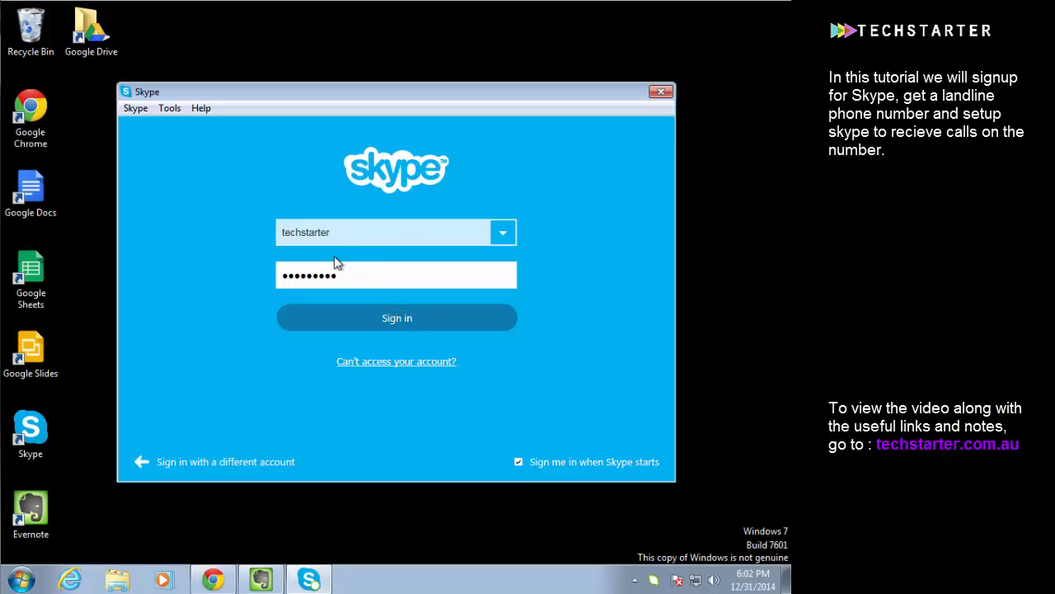
{"action": "left_click", "coordinate": [379, 320]}
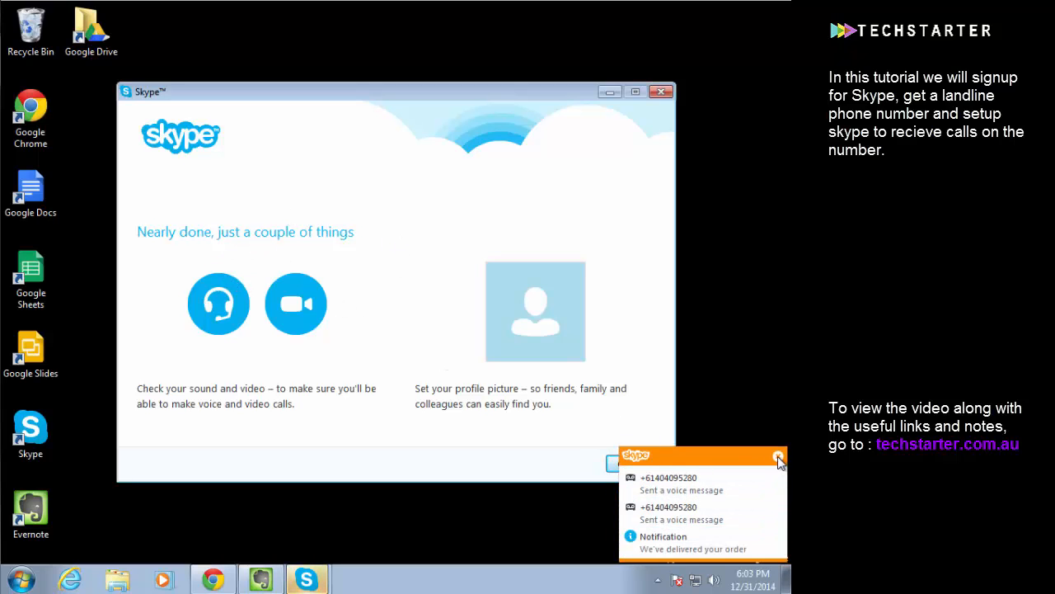
Dismiss the voice message notification, and play the test sound through the headphones in the sound and video check
{"action": "left_click", "coordinate": [779, 458]}
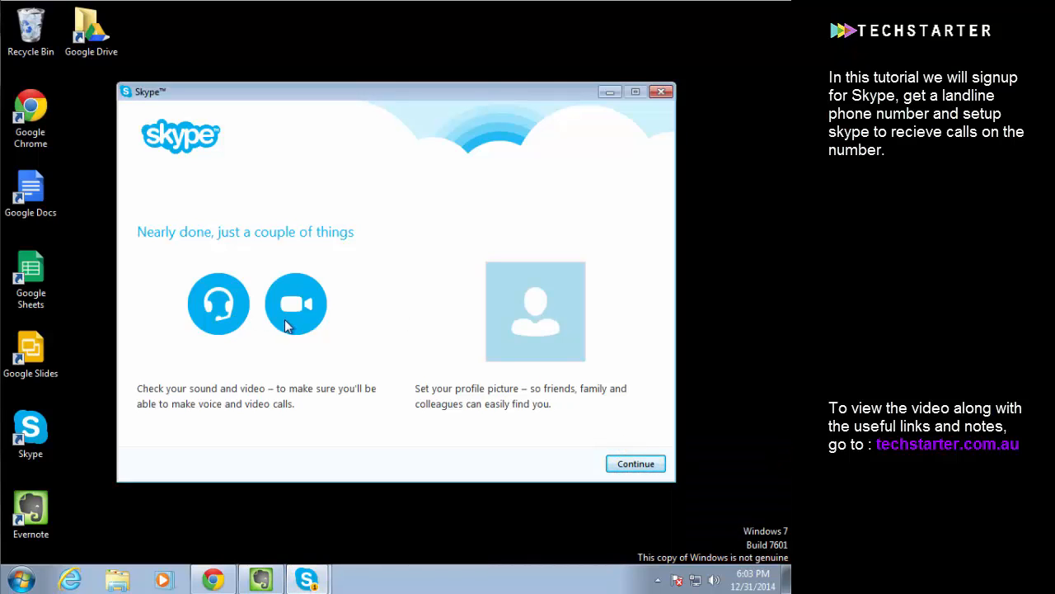
{"action": "left_click", "coordinate": [621, 466]}
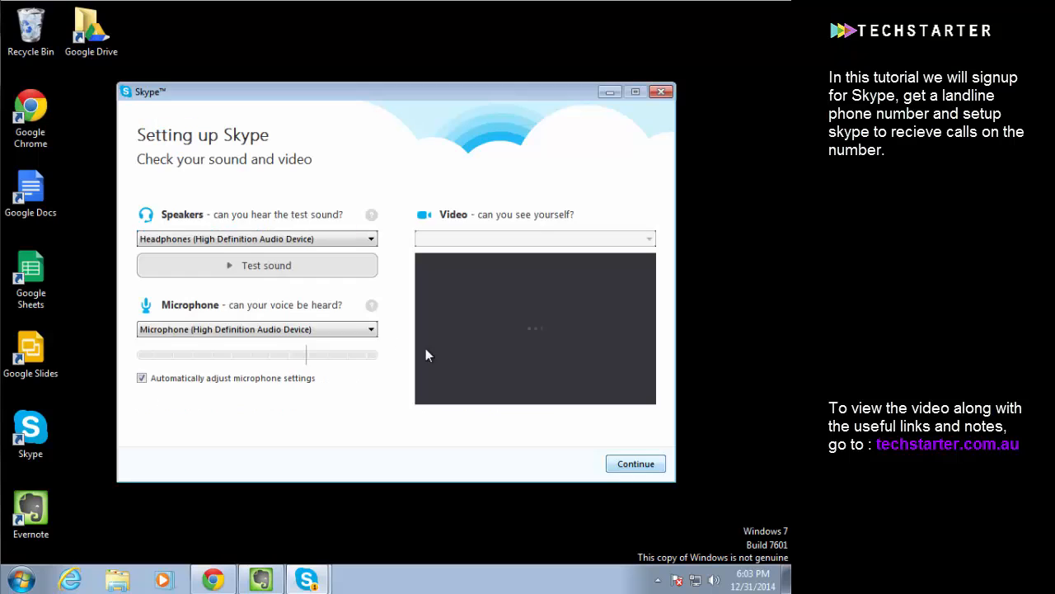
{"action": "left_click", "coordinate": [237, 265]}
{"action": "left_click", "coordinate": [638, 465]}
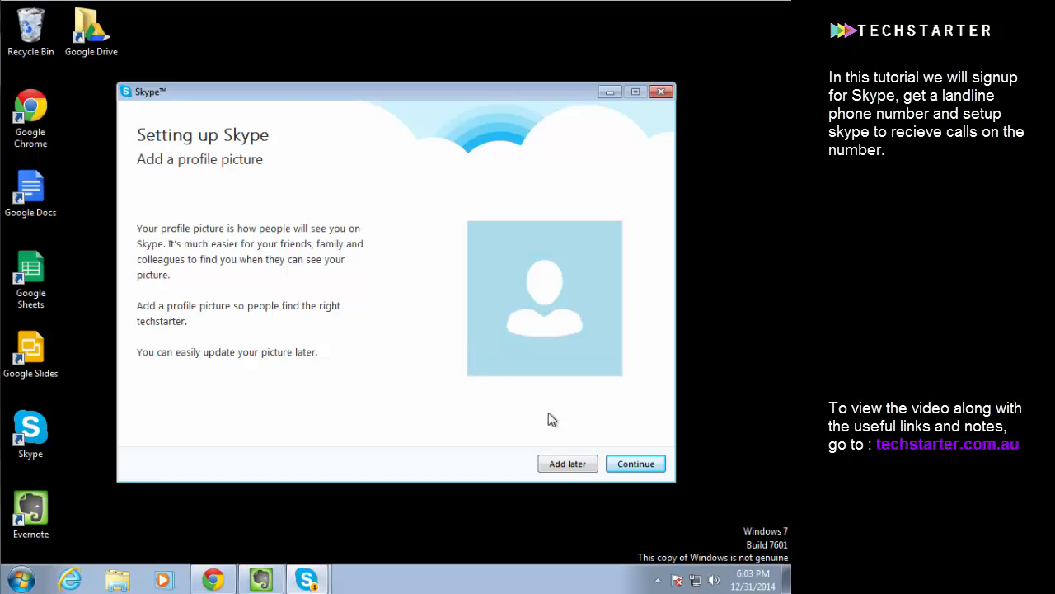
Use the Chrysanthemum image from Sample Pictures as the profile picture and complete the Skype setup
{"action": "left_click", "coordinate": [635, 463]}
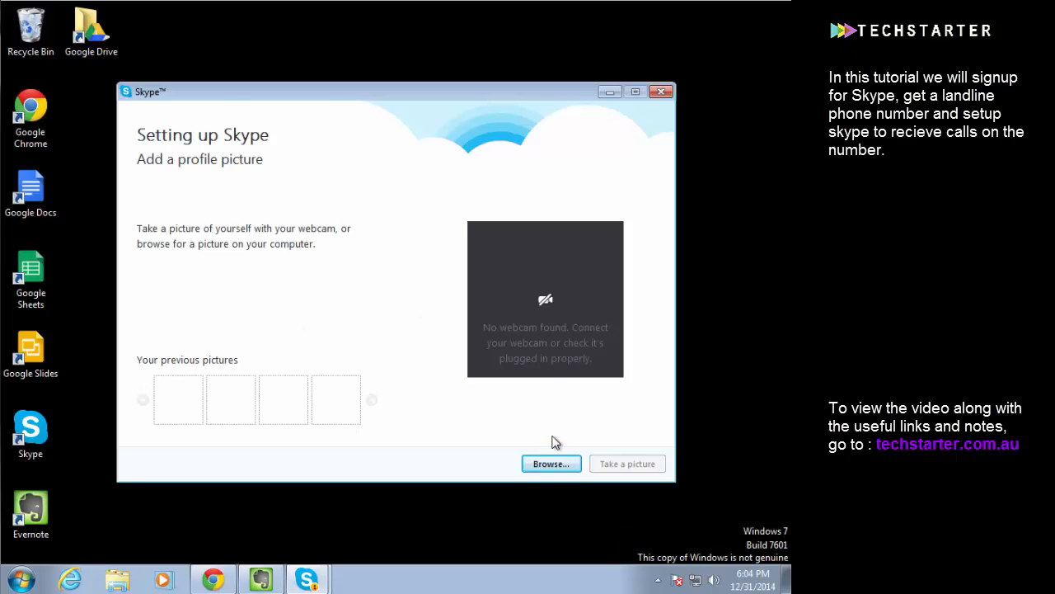
{"action": "left_click", "coordinate": [551, 463]}
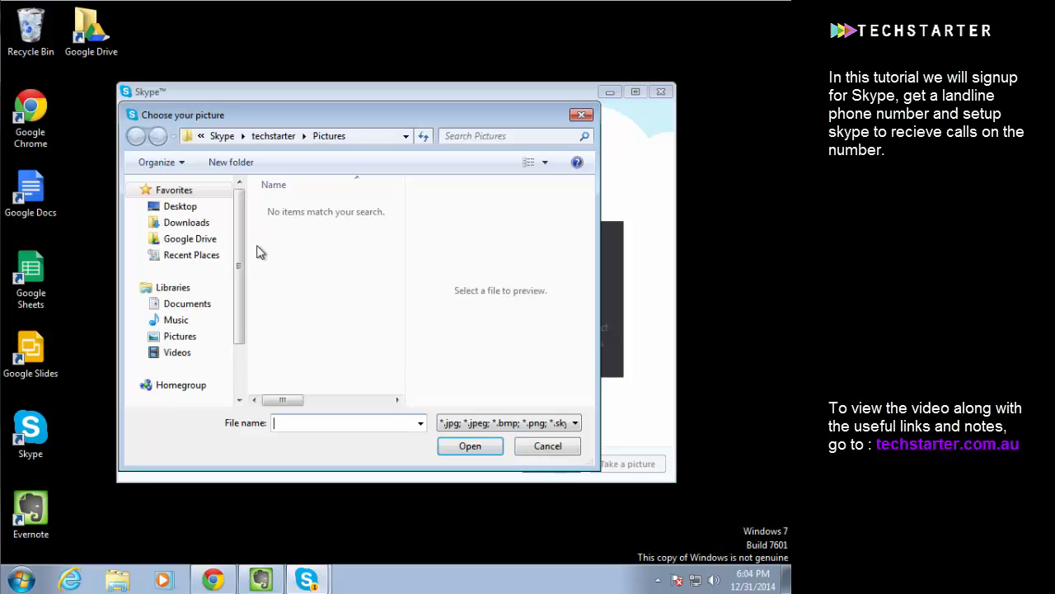
{"action": "left_click", "coordinate": [180, 338]}
{"action": "double_click", "coordinate": [311, 268]}
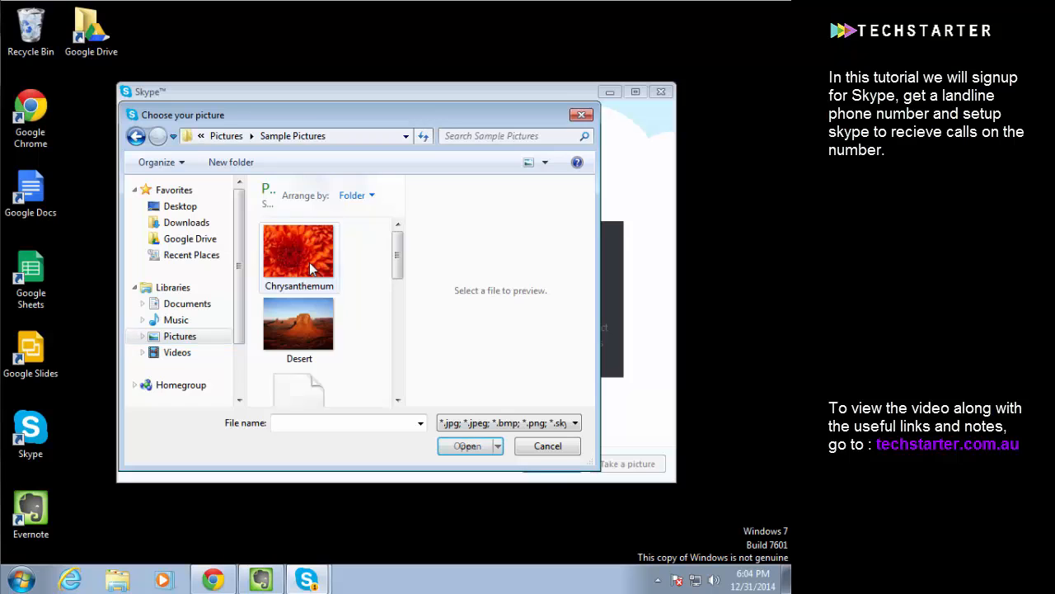
{"action": "double_click", "coordinate": [295, 245]}
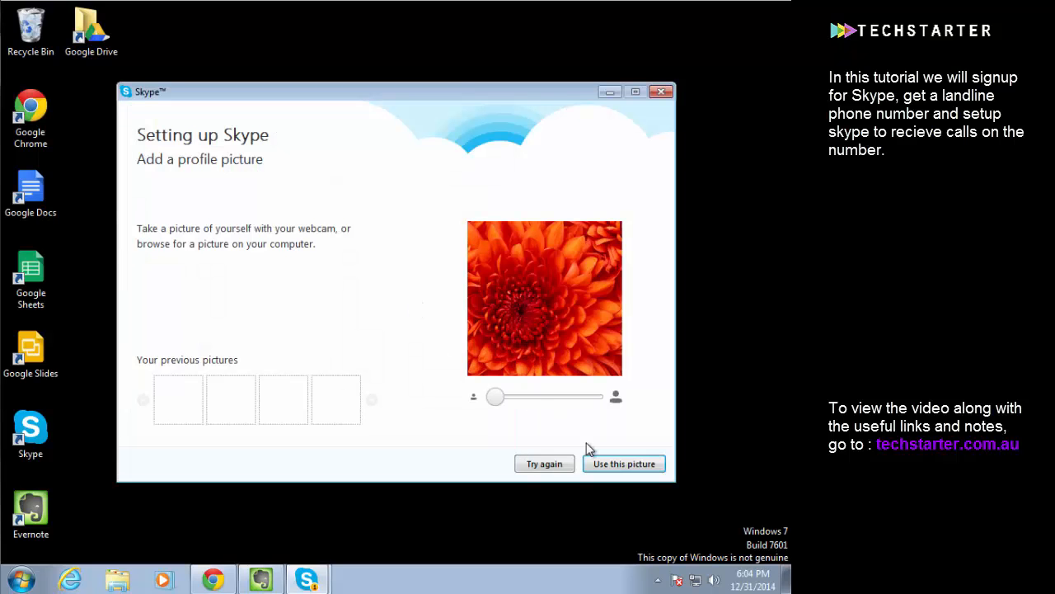
{"action": "left_click", "coordinate": [614, 466]}
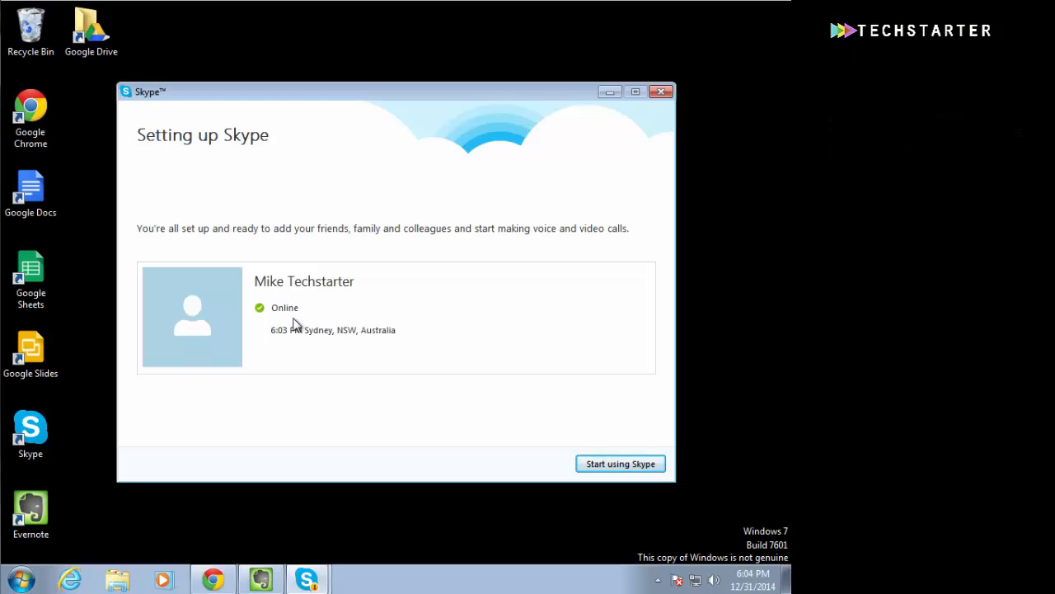
{"action": "left_click", "coordinate": [617, 465]}
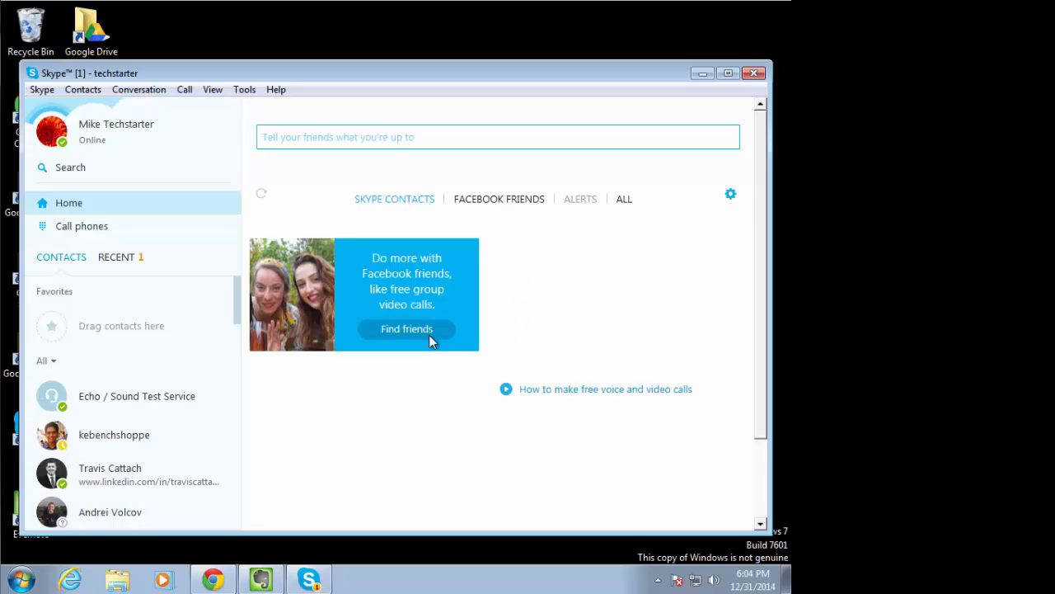
View the Facebook friends page, and look through the general, call, notification and voice message settings in Skype's options
{"action": "left_click", "coordinate": [429, 335]}
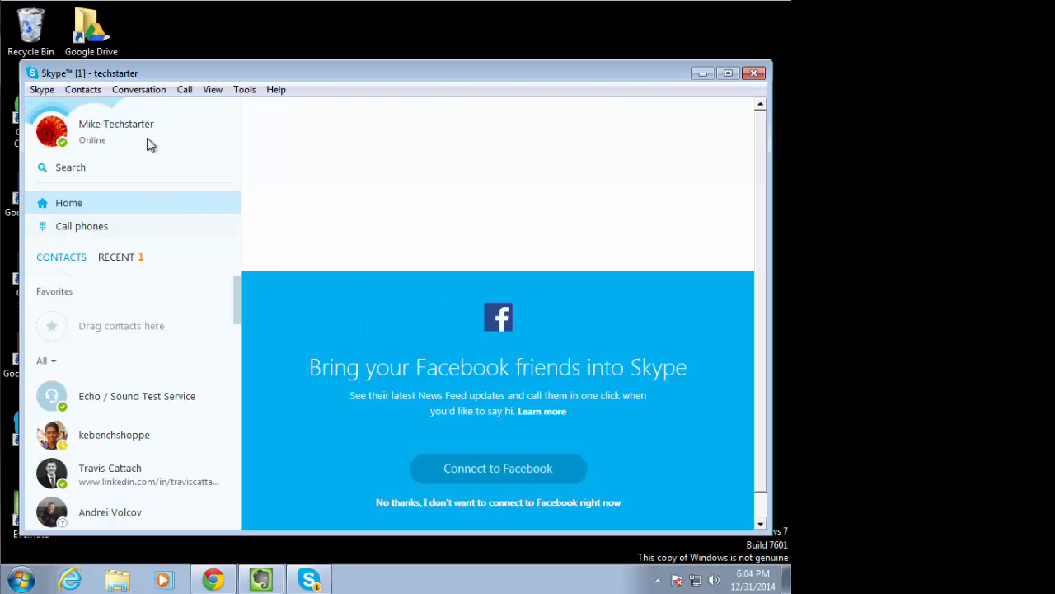
{"action": "left_click", "coordinate": [242, 90]}
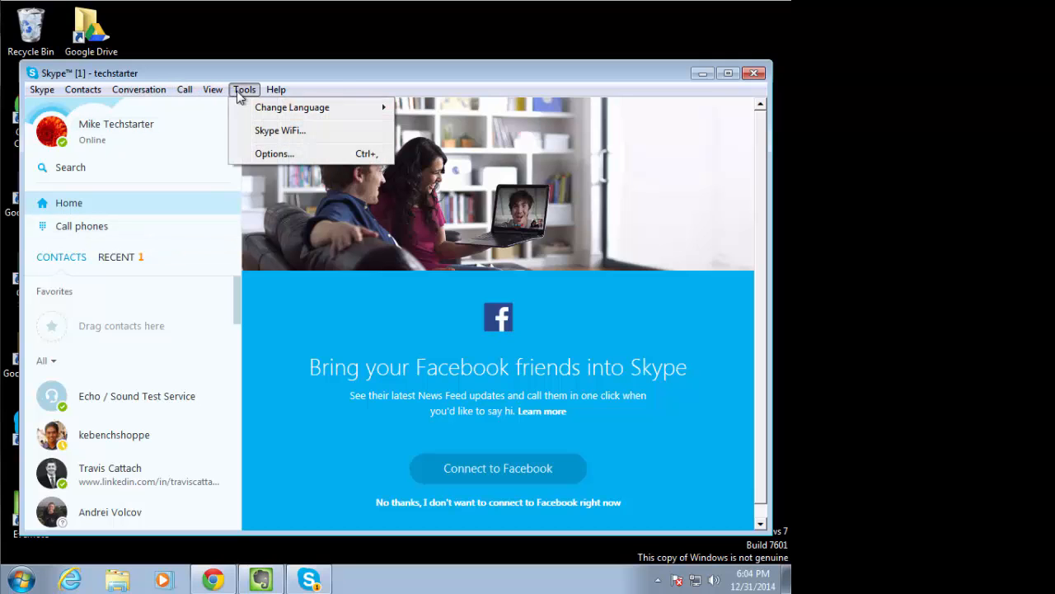
{"action": "left_click", "coordinate": [262, 154]}
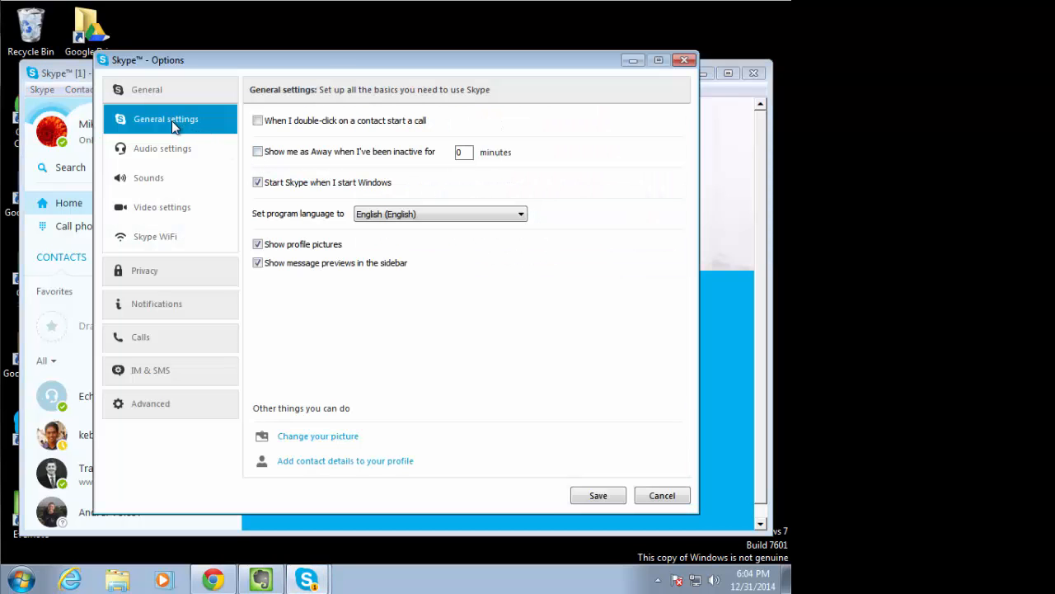
{"action": "left_click", "coordinate": [176, 337]}
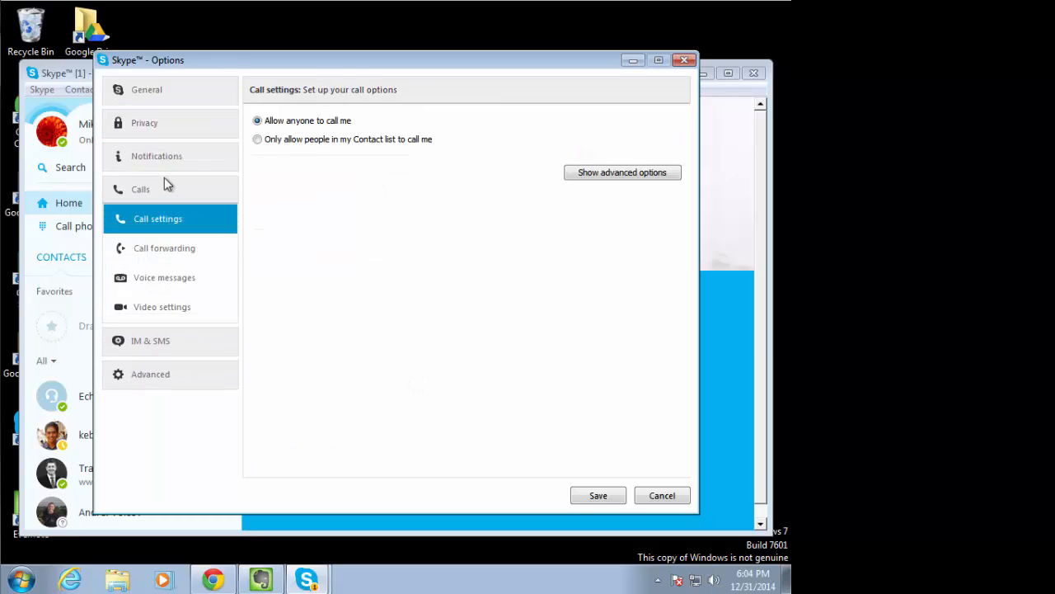
{"action": "left_click", "coordinate": [168, 159]}
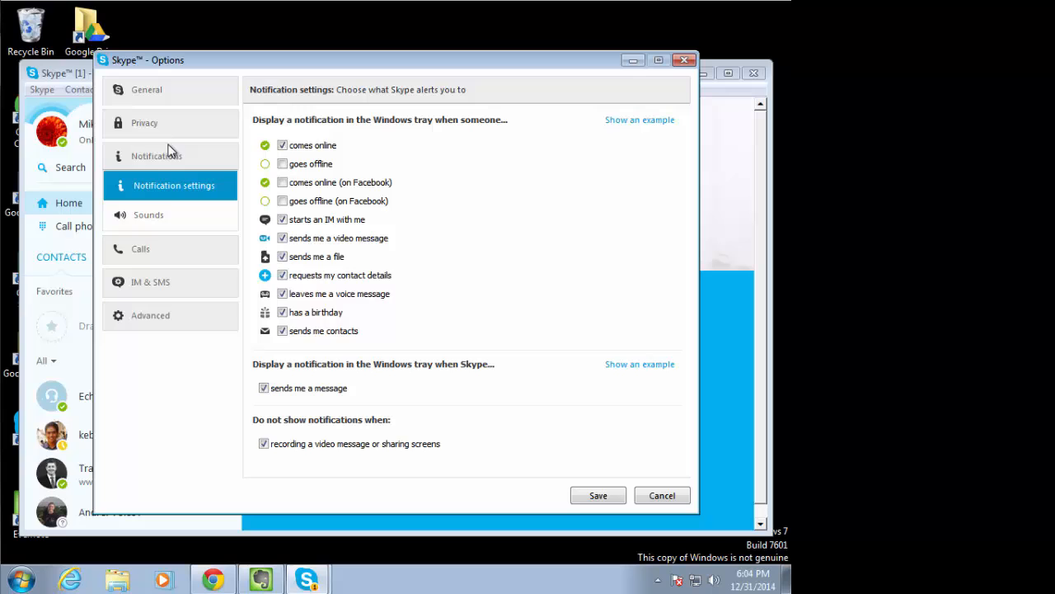
{"action": "left_click", "coordinate": [160, 214]}
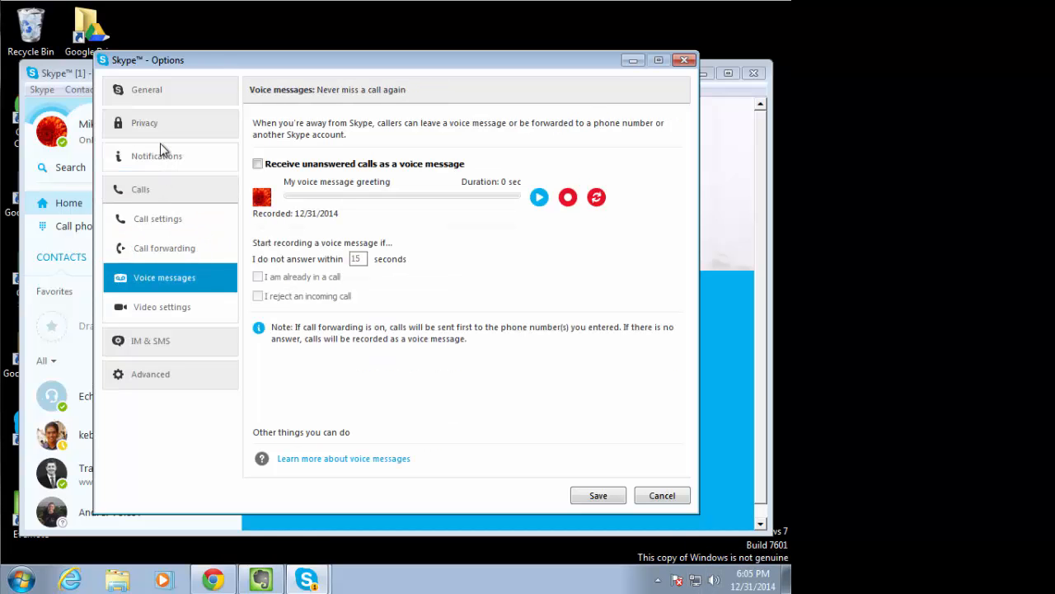
{"action": "left_click", "coordinate": [149, 191]}
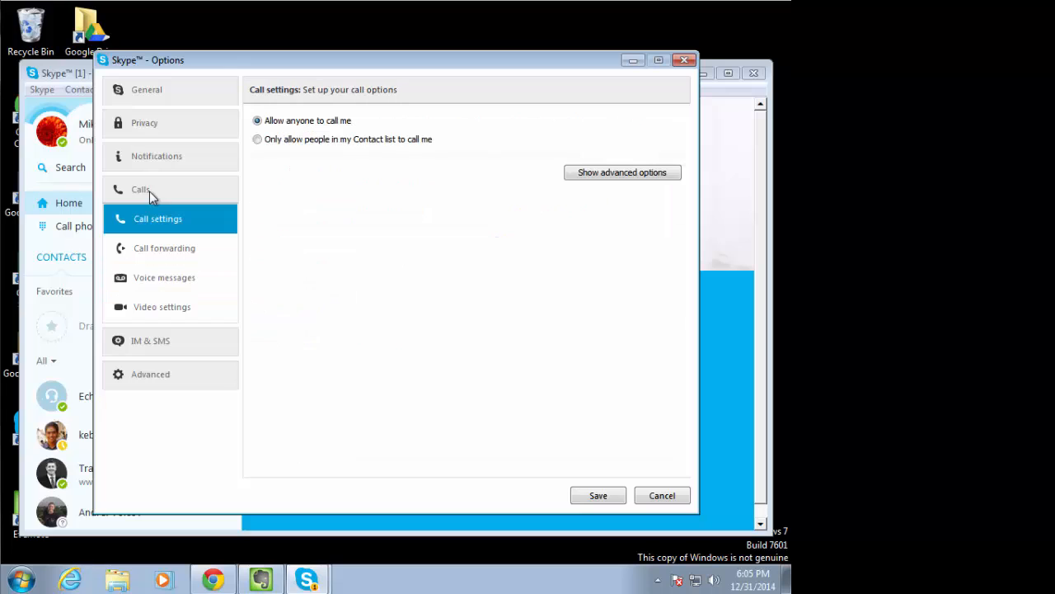
Try receiving unanswered calls as voice messages, including when already in a call or rejecting one, and discard the option changes
{"action": "left_click", "coordinate": [151, 286]}
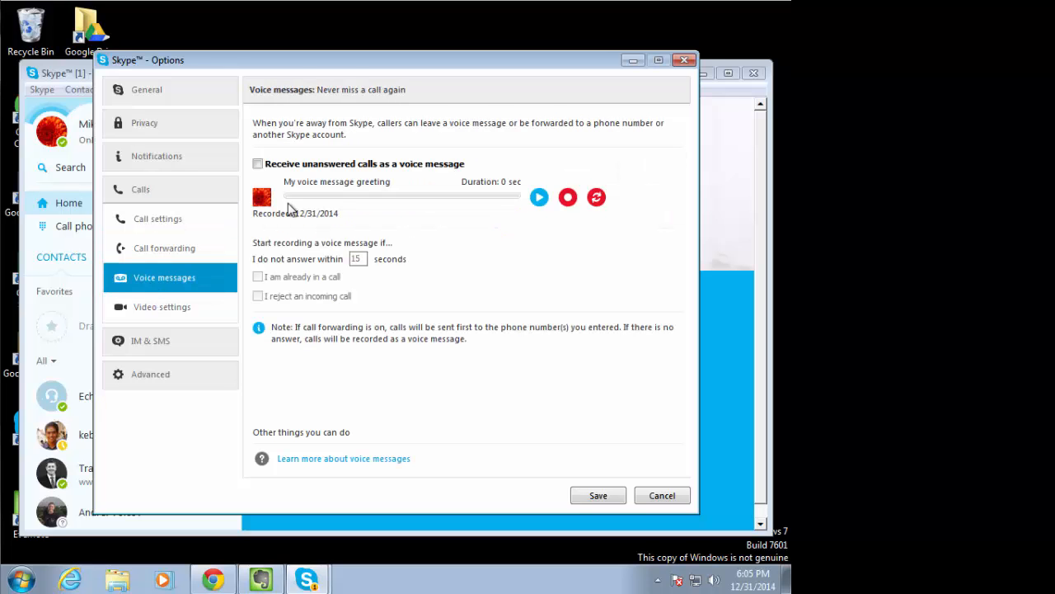
{"action": "left_click", "coordinate": [258, 164]}
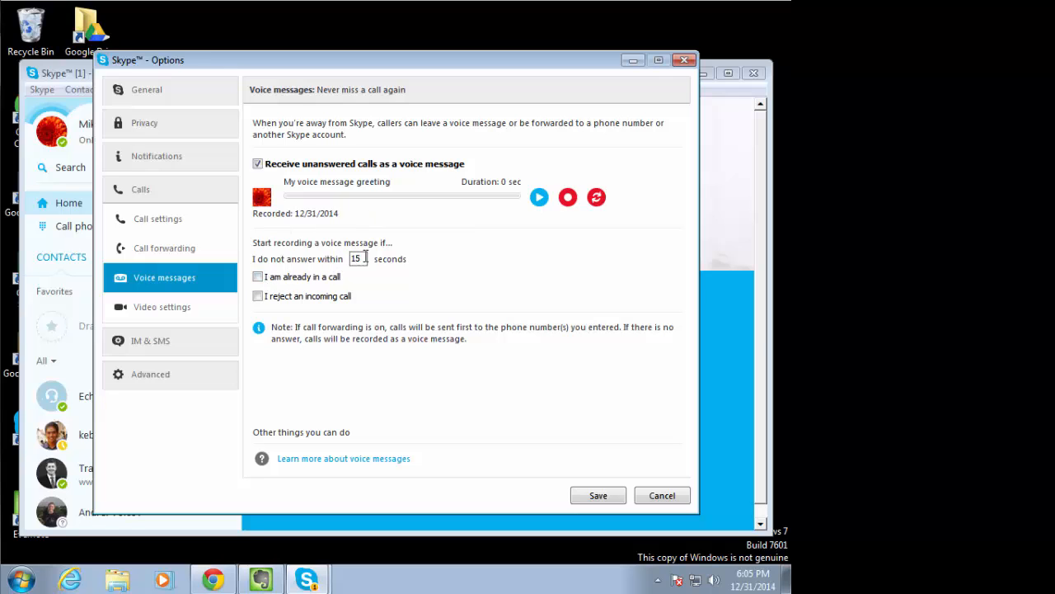
{"action": "left_click", "coordinate": [258, 277]}
{"action": "left_click", "coordinate": [259, 296]}
{"action": "left_click", "coordinate": [649, 496]}
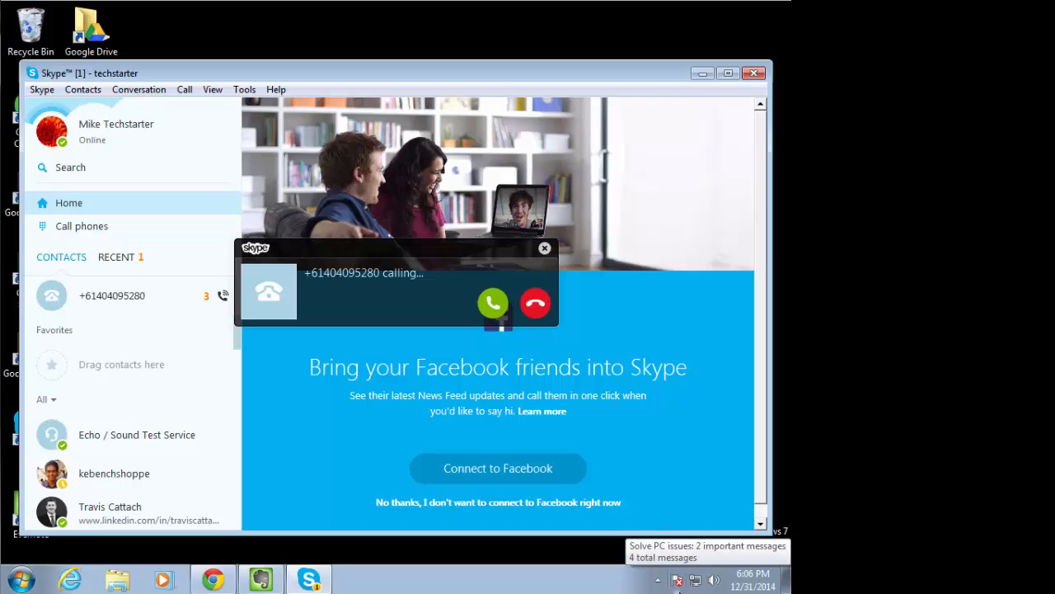
Decline the incoming phone call
{"action": "left_click", "coordinate": [534, 305]}
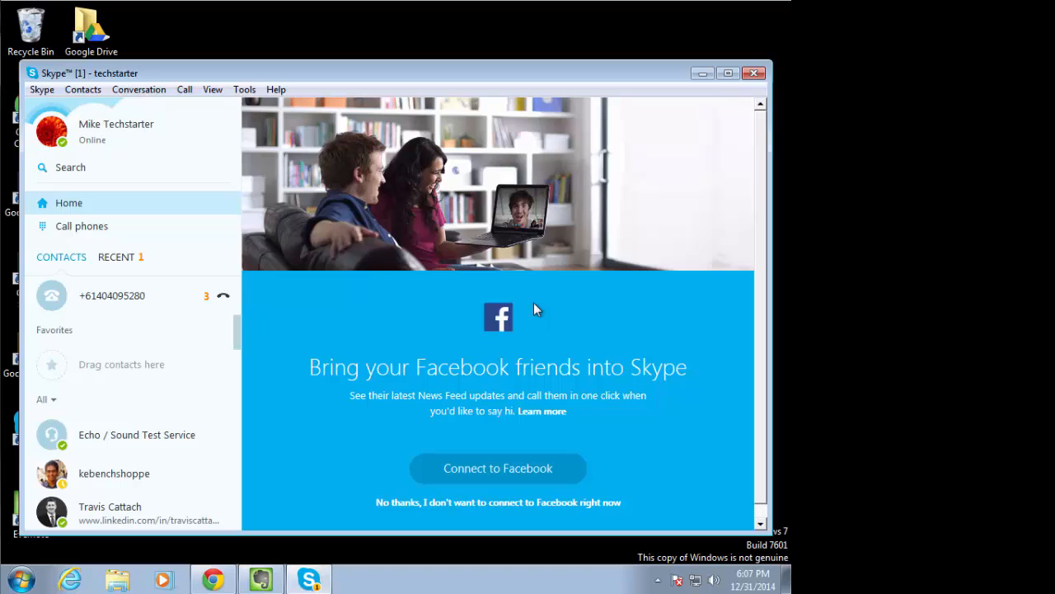